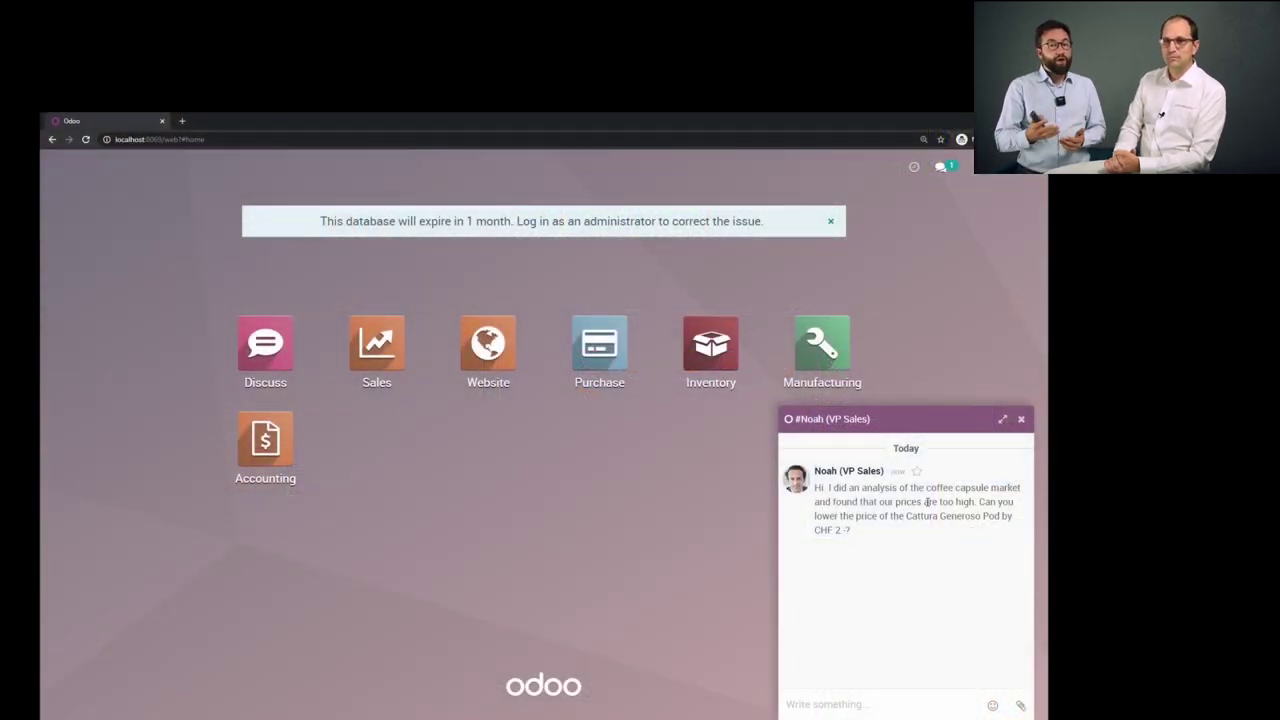
Step: Open the Cattura Generoso Pods product record from the Sales product catalogue
left_click(384, 397)
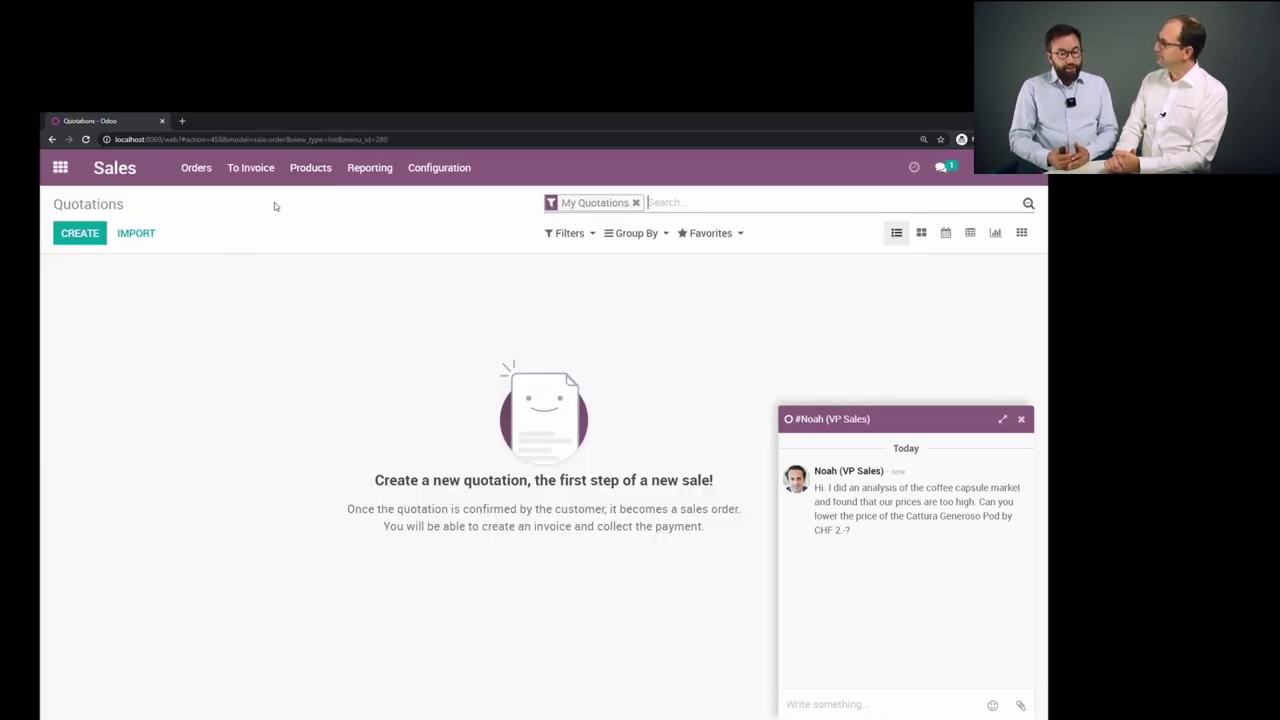
left_click(325, 172)
left_click(326, 203)
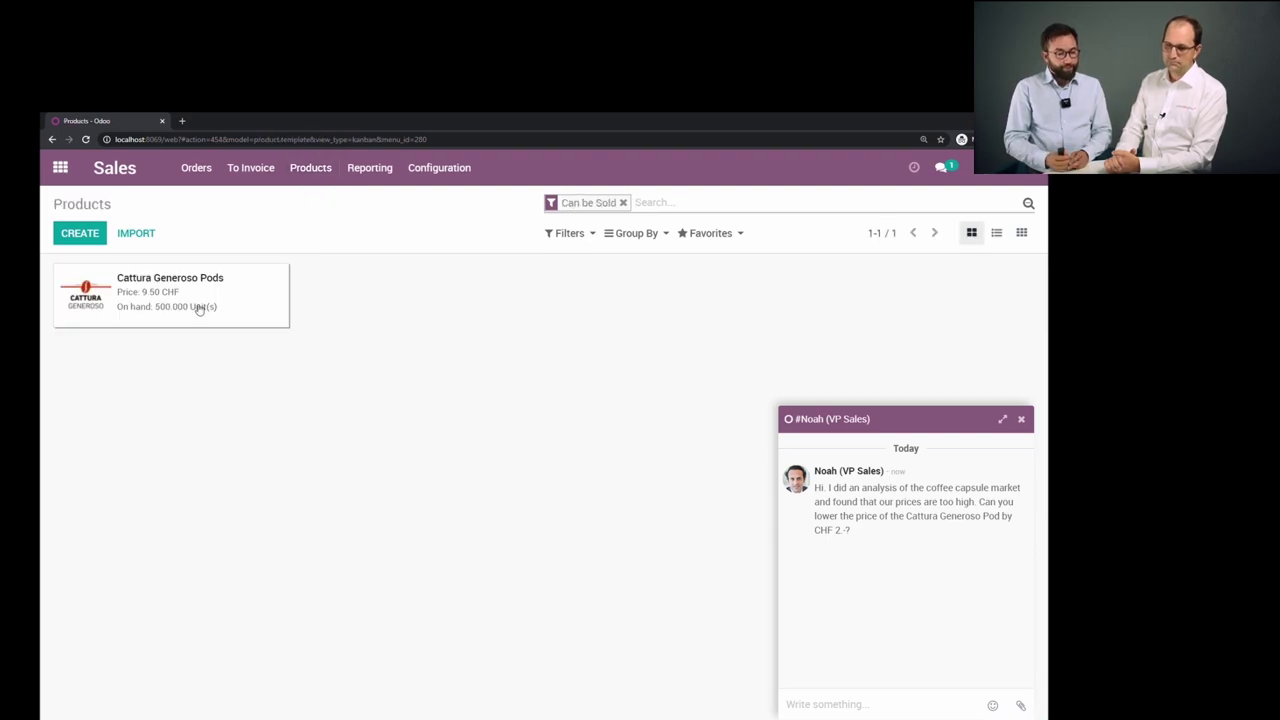
left_click(226, 307)
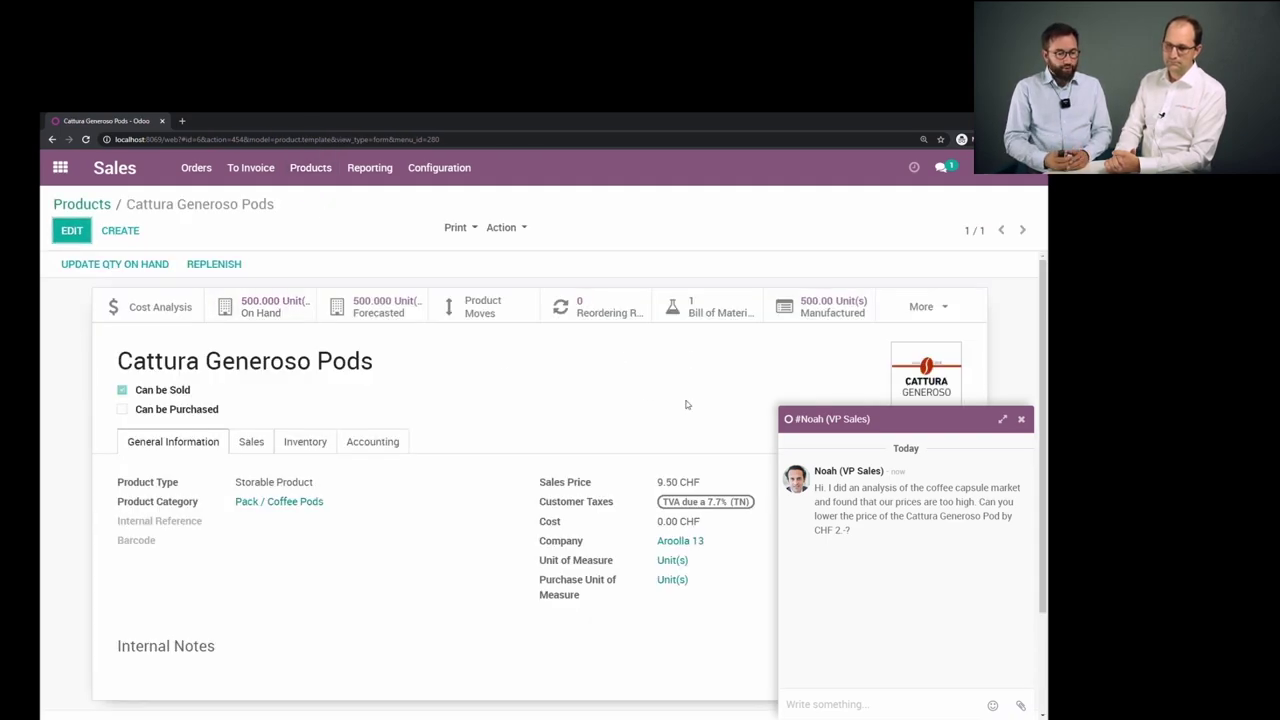
Step: Set the sales price of Cattura Generoso Pods to 7.50 CHF and save the product
left_click(72, 231)
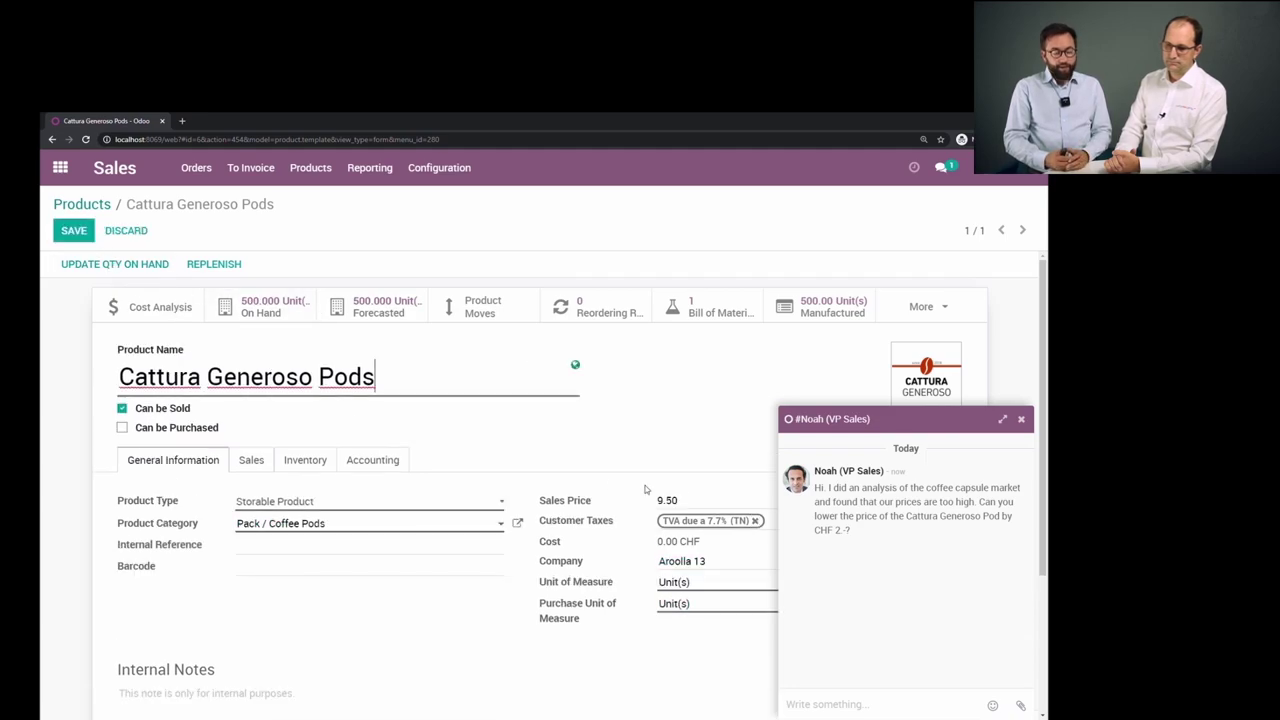
left_click_drag(699, 502, 594, 499)
type("7.5")
left_click(74, 231)
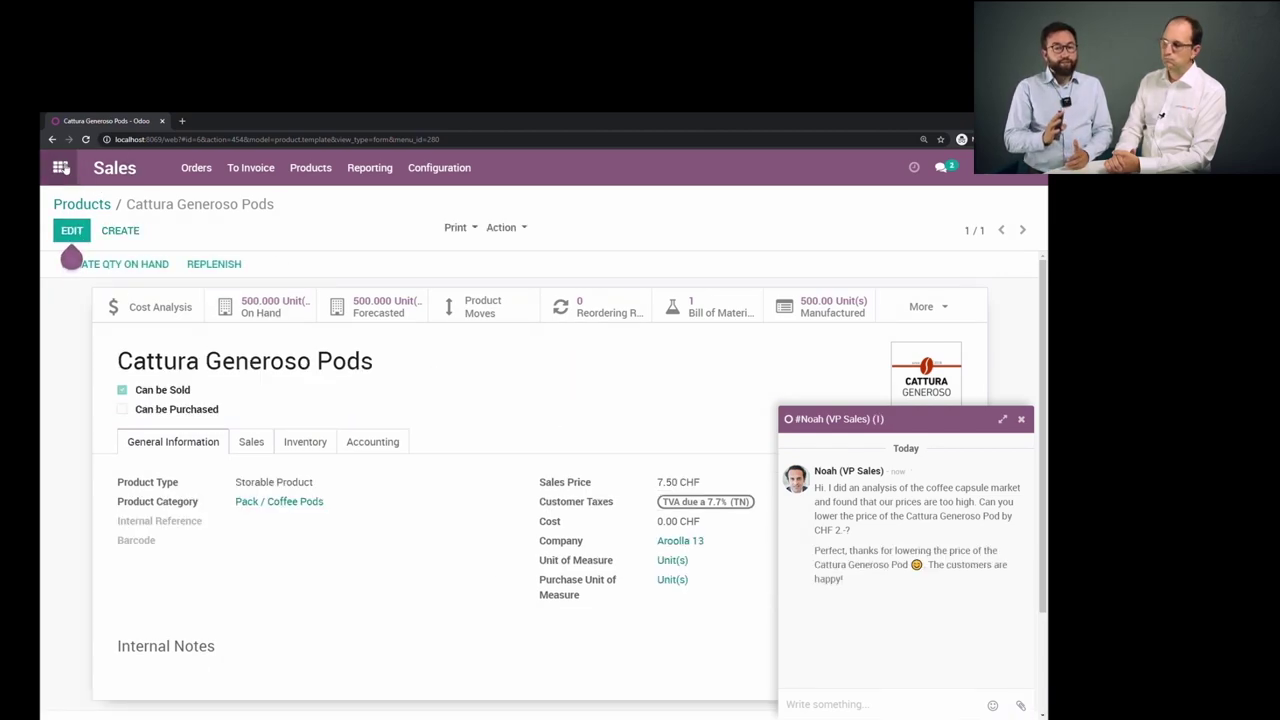
Step: Return to the overview of all applications and send a reply in the VP Sales chat
left_click(62, 168)
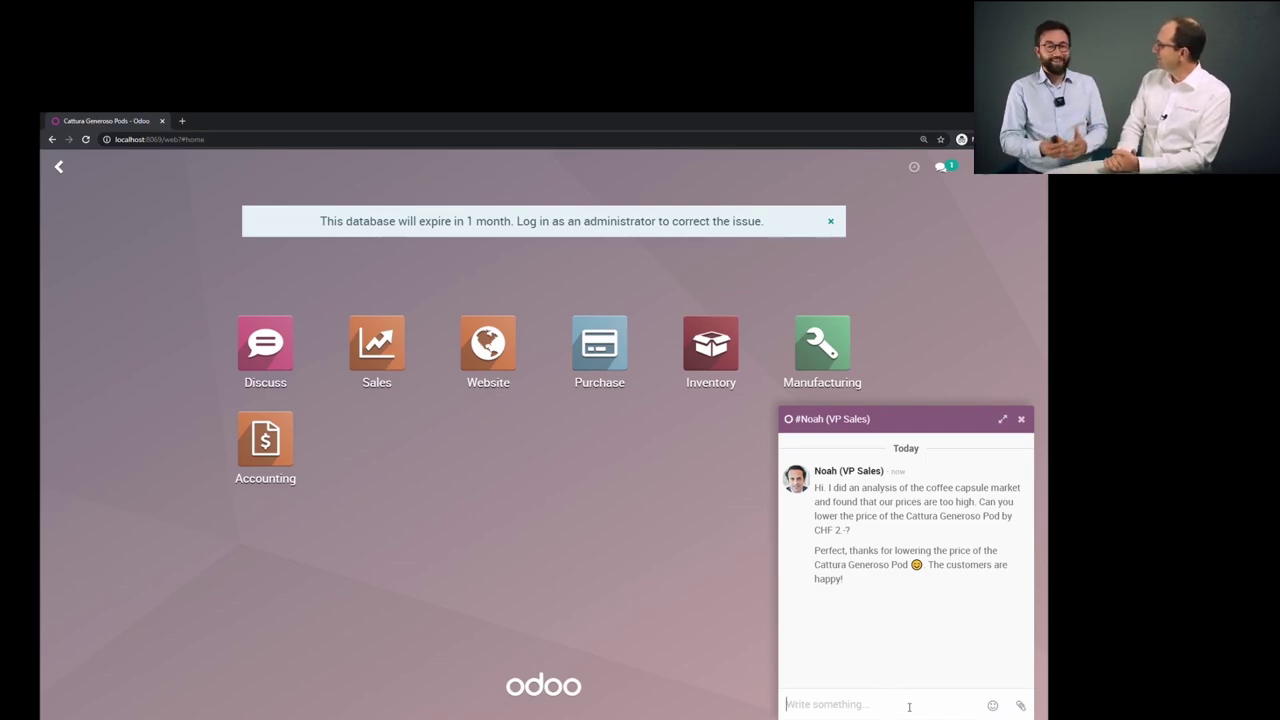
type("n")
key("Return")
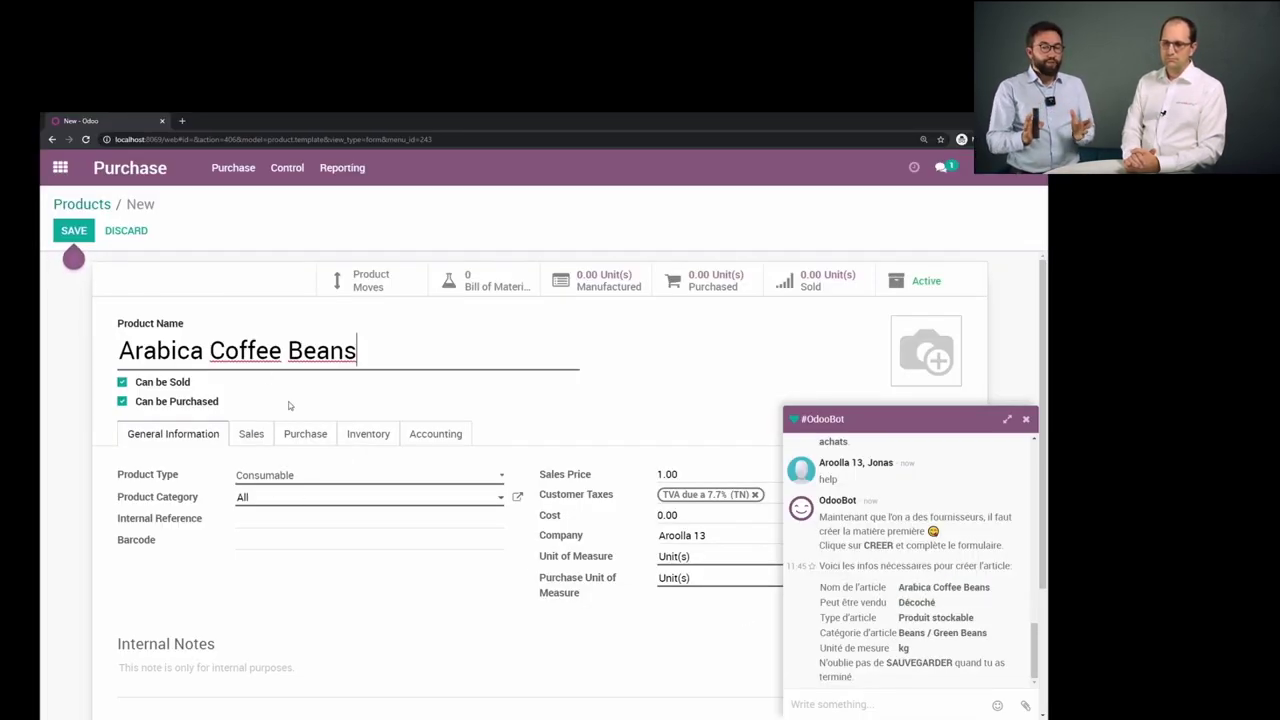
Step: Mark Arabica Coffee Beans as not sellable, with product type Storable Product and category Beans / Green Beans
left_click(158, 388)
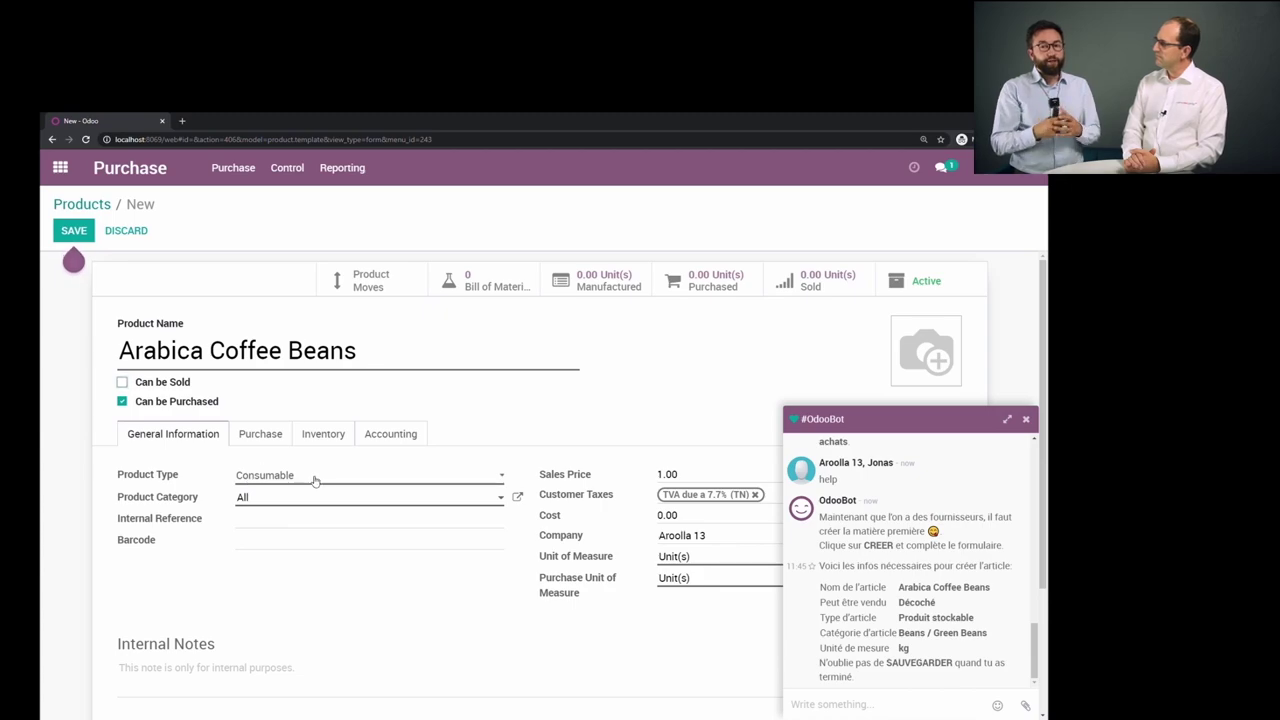
left_click(313, 527)
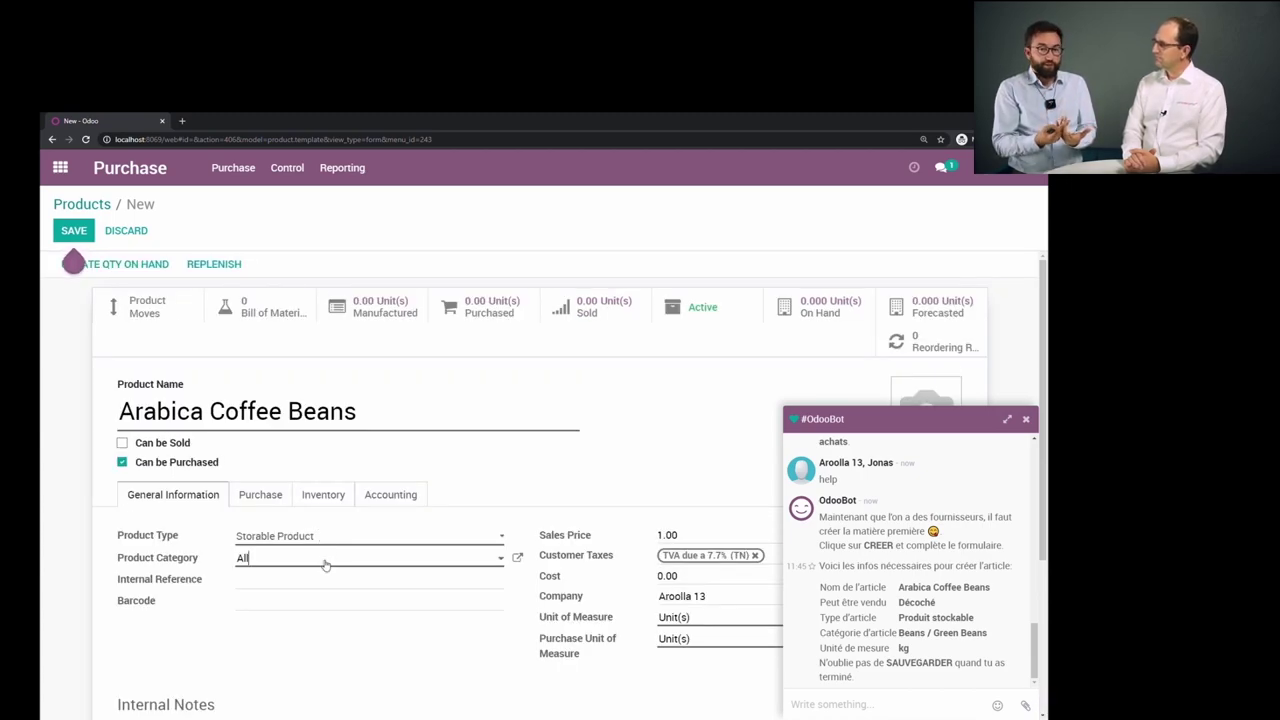
left_click(325, 565)
left_click(330, 474)
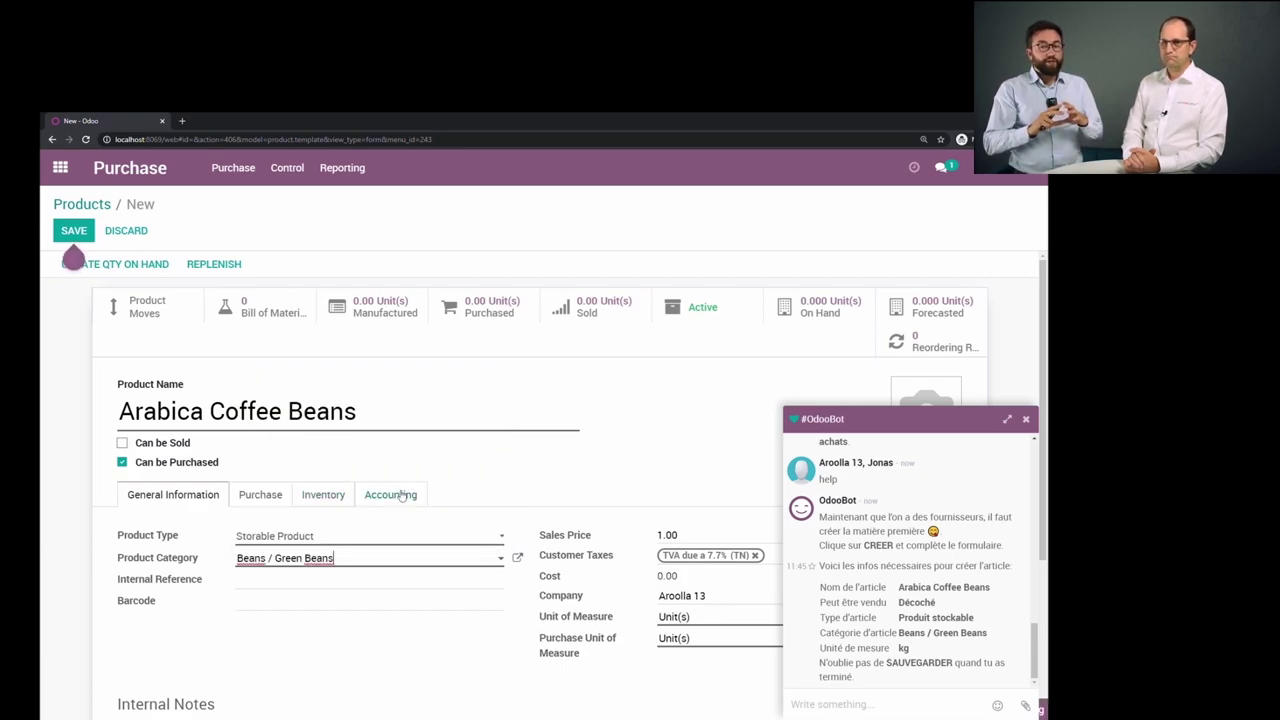
Step: Collapse the OdooBot chat and set the unit of measure of Arabica Coffee Beans to kg
left_click(962, 420)
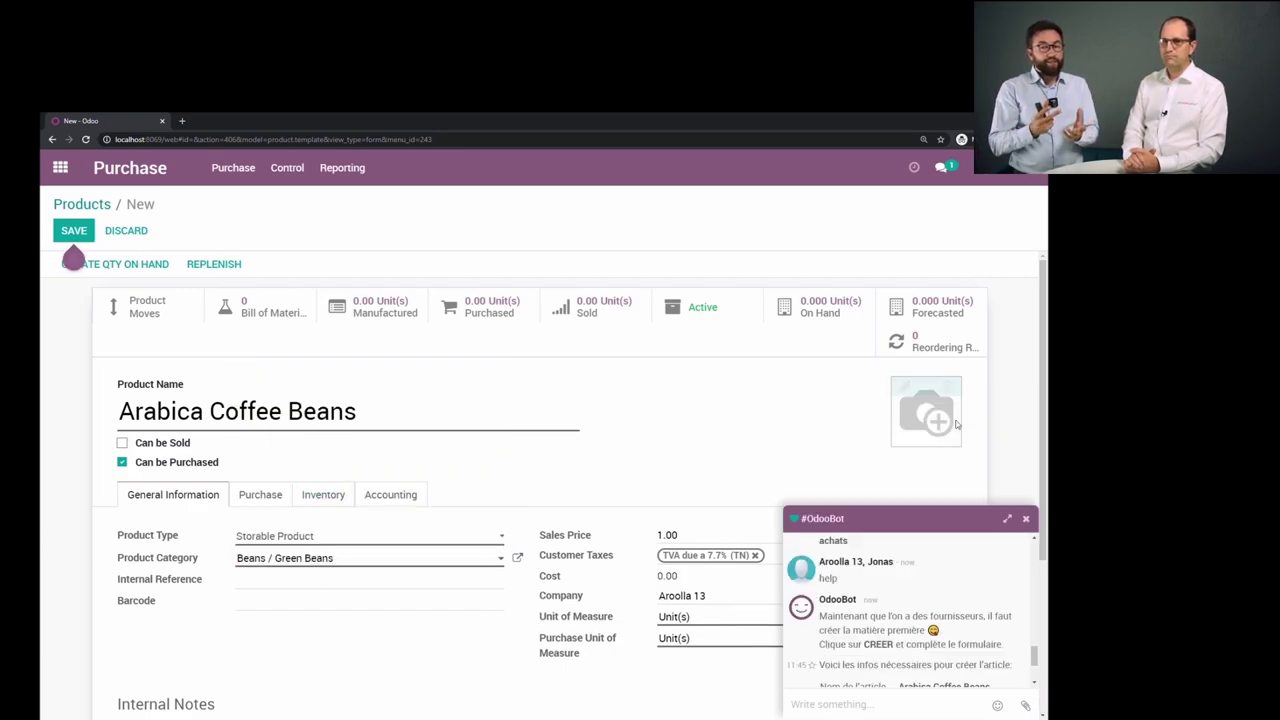
left_click(760, 618)
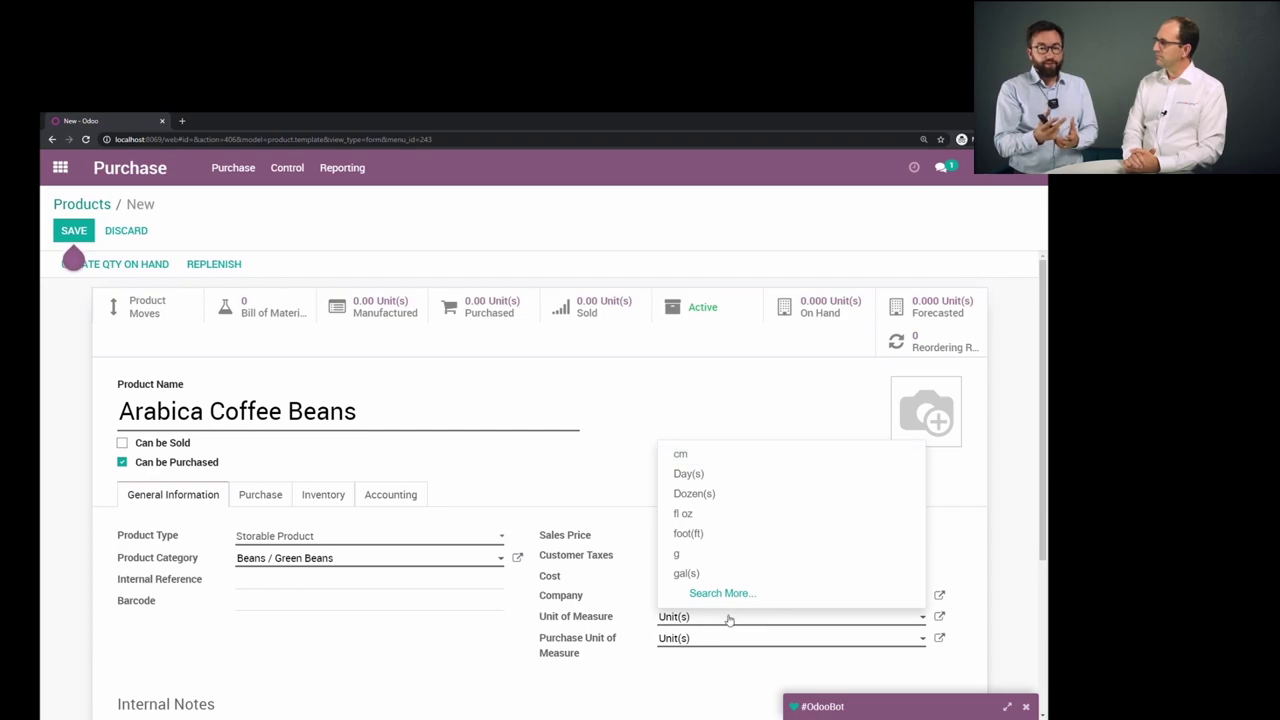
left_click_drag(727, 618, 610, 617)
type("kg")
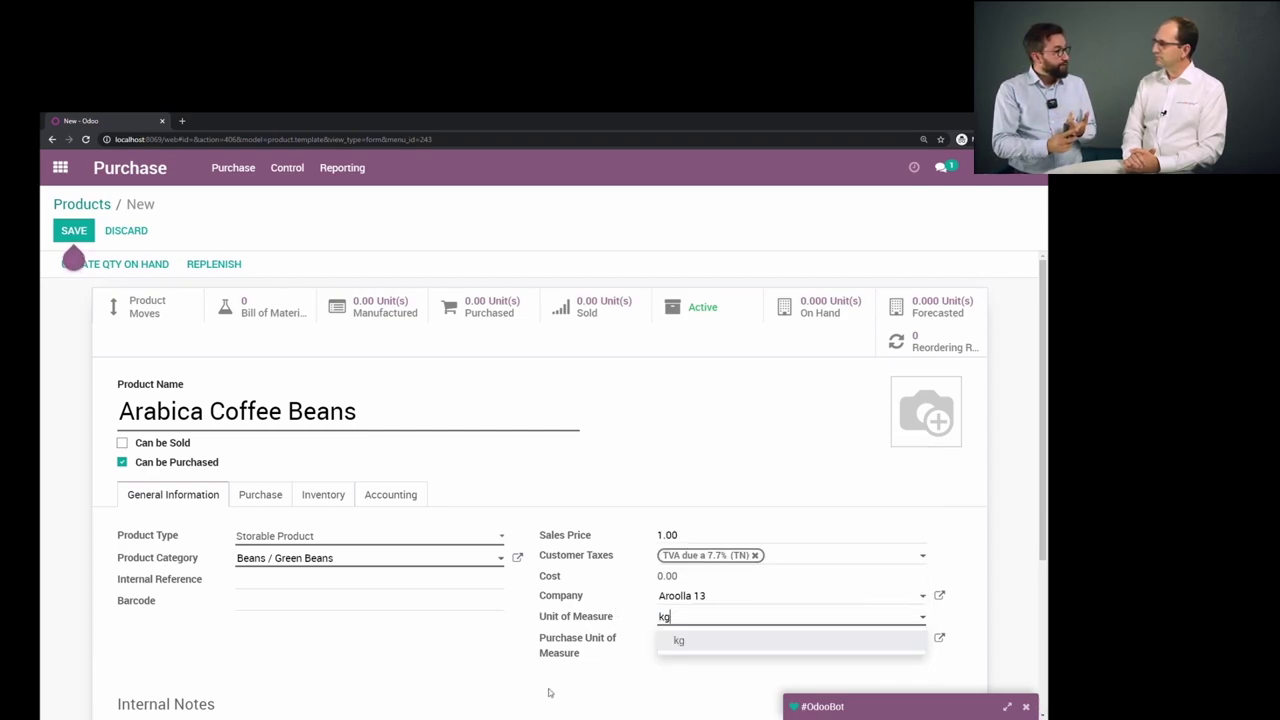
key("Tab")
Step: Replace the purchase unit of measure of Arabica Coffee Beans with kg
left_click(706, 643)
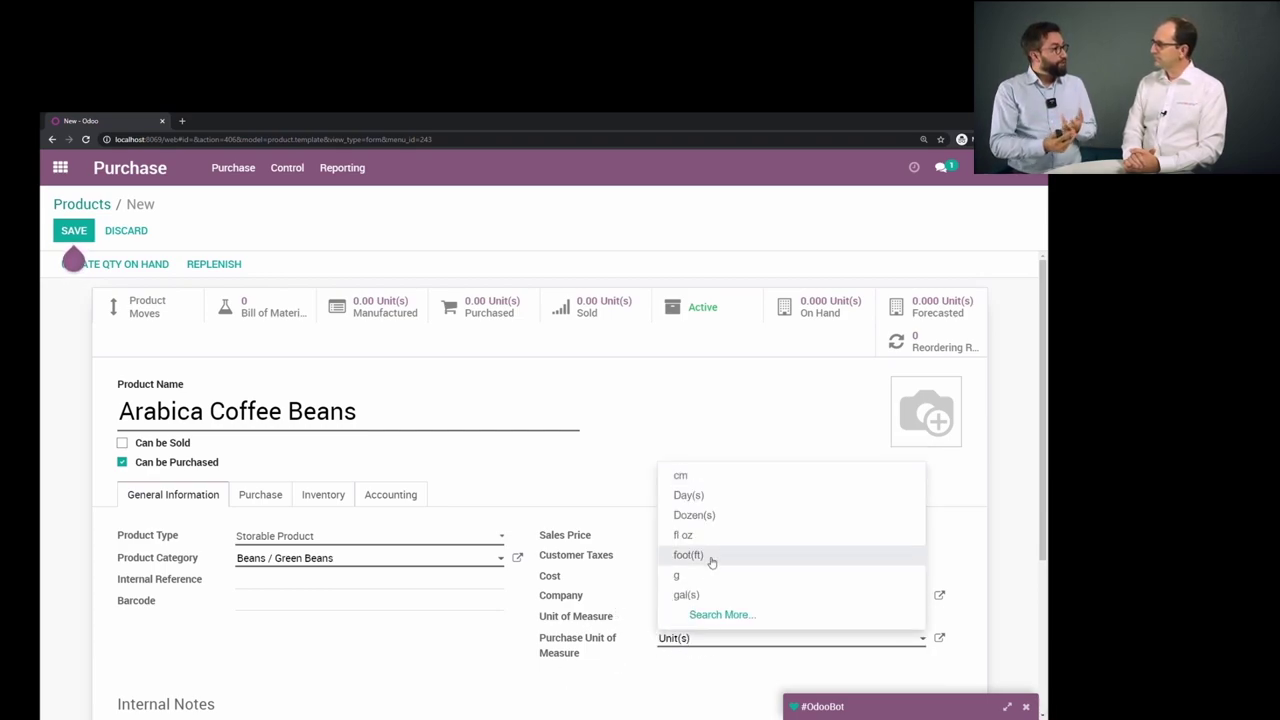
key("BackSpace")
key("BackSpace")
key("BackSpace")
key("BackSpace")
key("BackSpace")
key("BackSpace")
key("BackSpace")
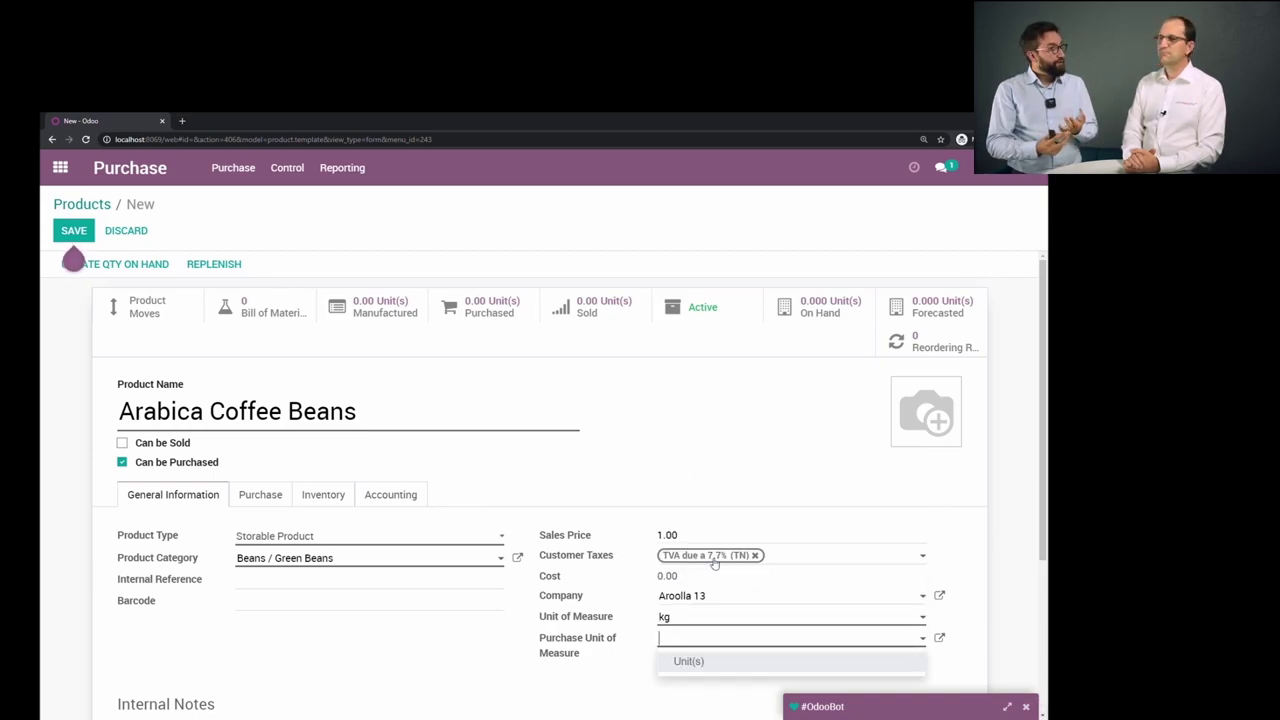
type("kg")
key("Tab")
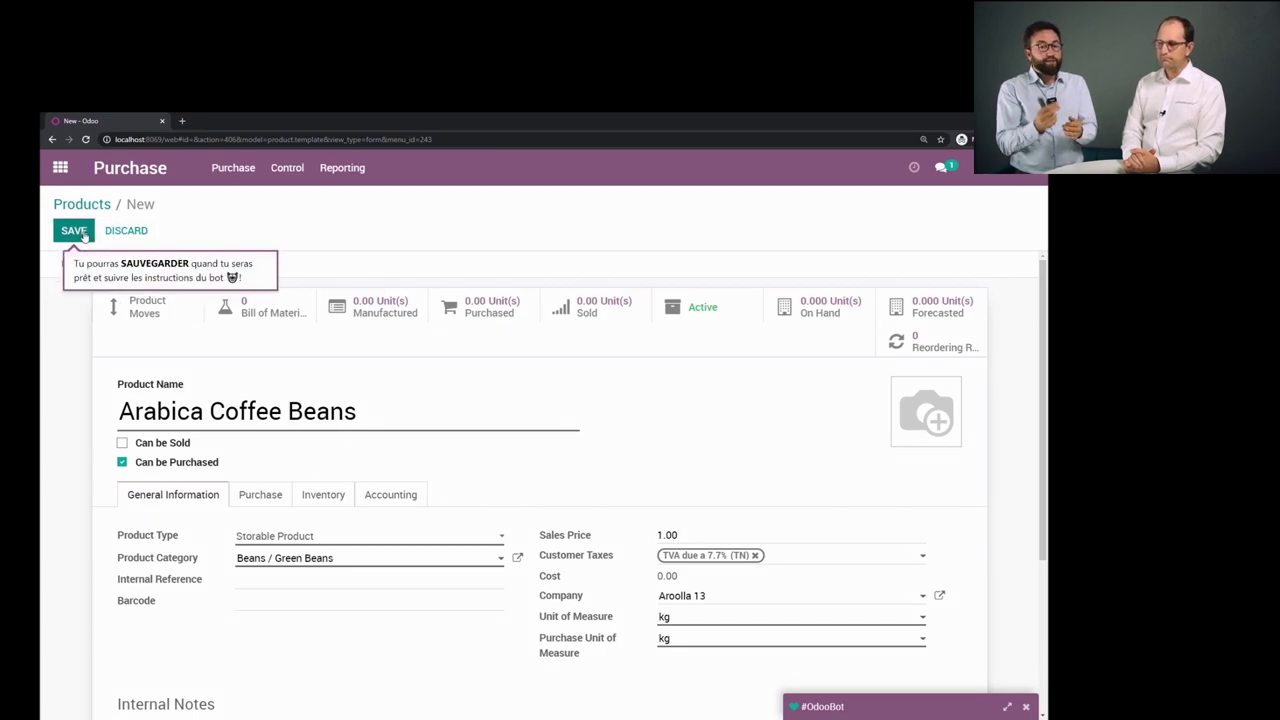
Step: Try to save the product, and choose the suggested kg entry as its purchase unit of measure
left_click(85, 234)
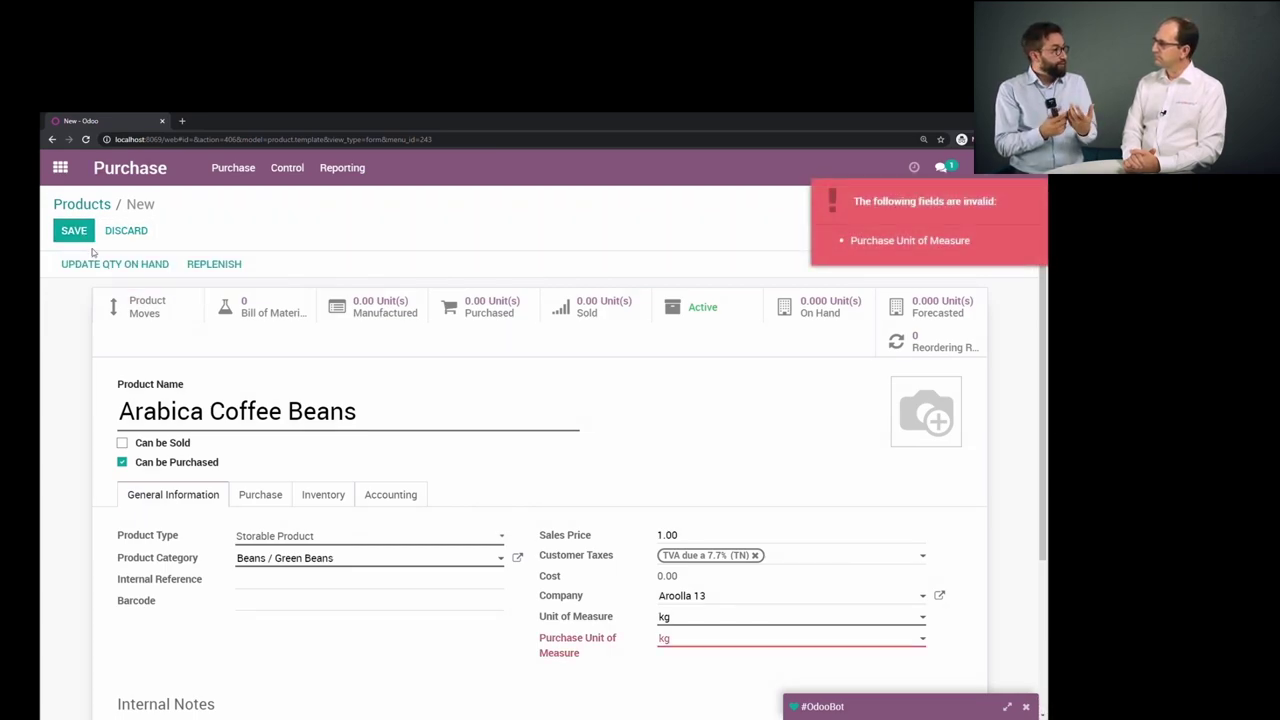
left_click(712, 640)
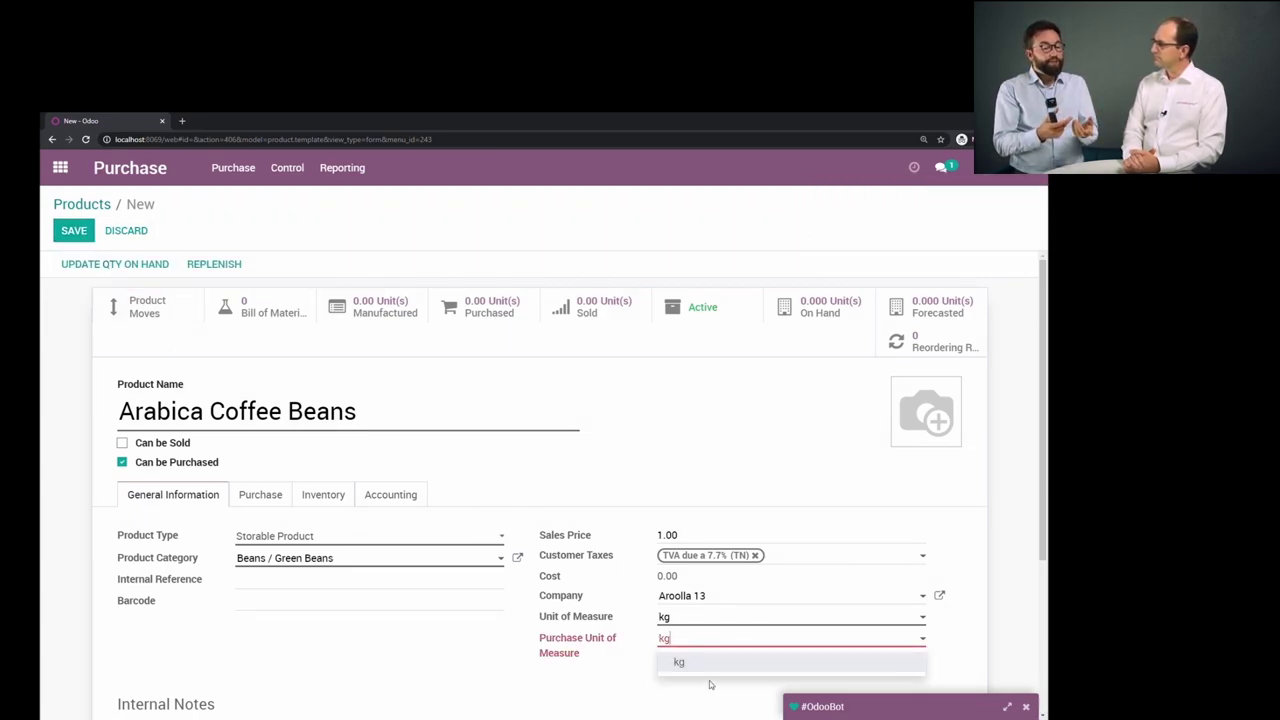
left_click(709, 663)
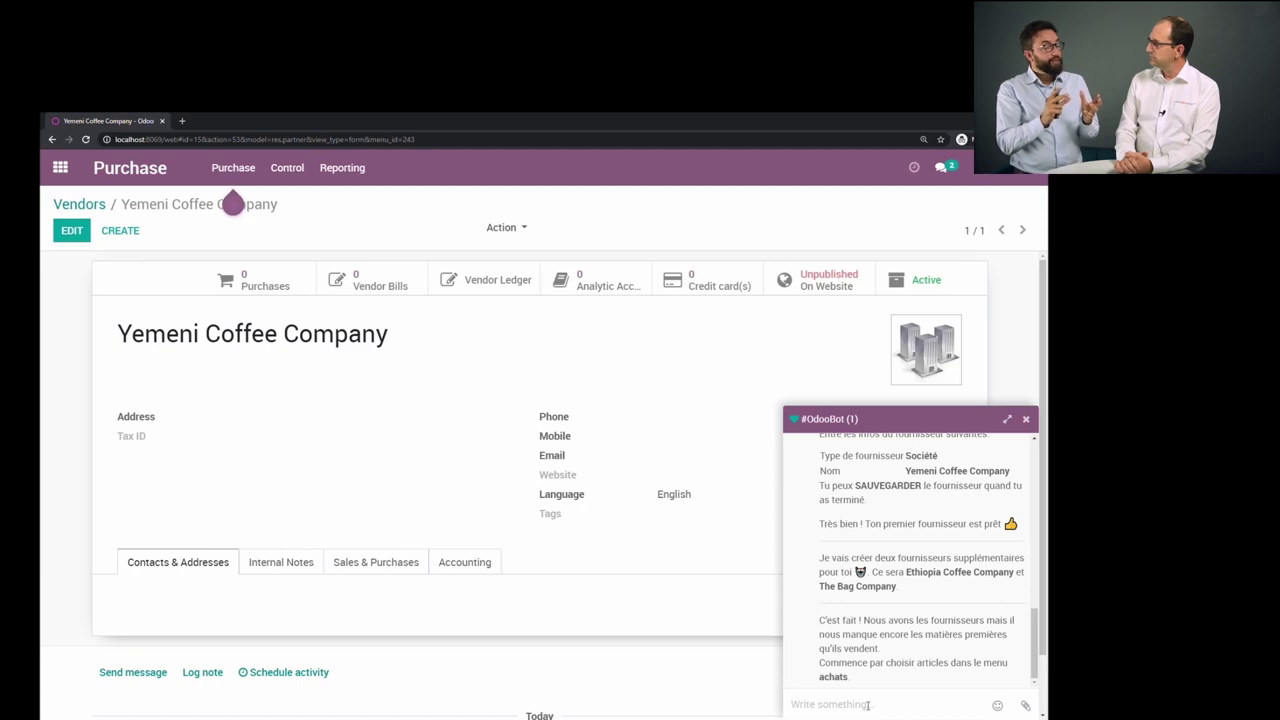
Step: Send the message "help" to OdooBot in the chat
type("help")
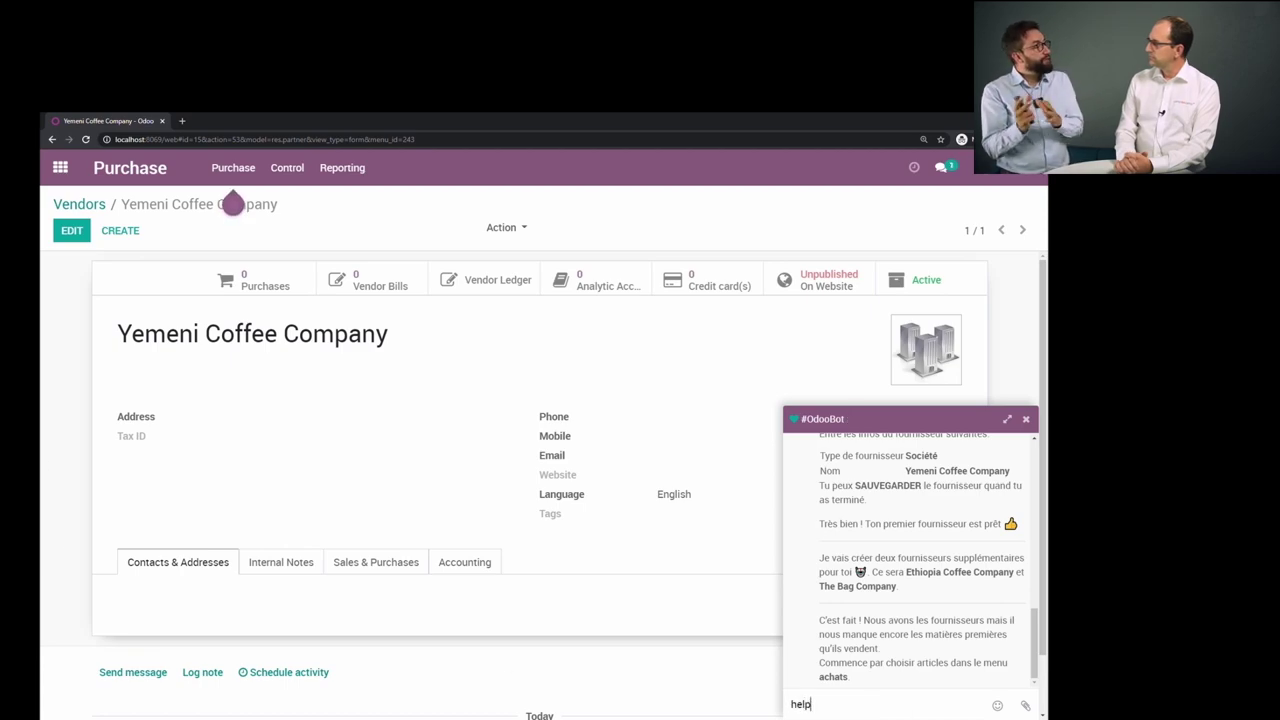
key("Return")
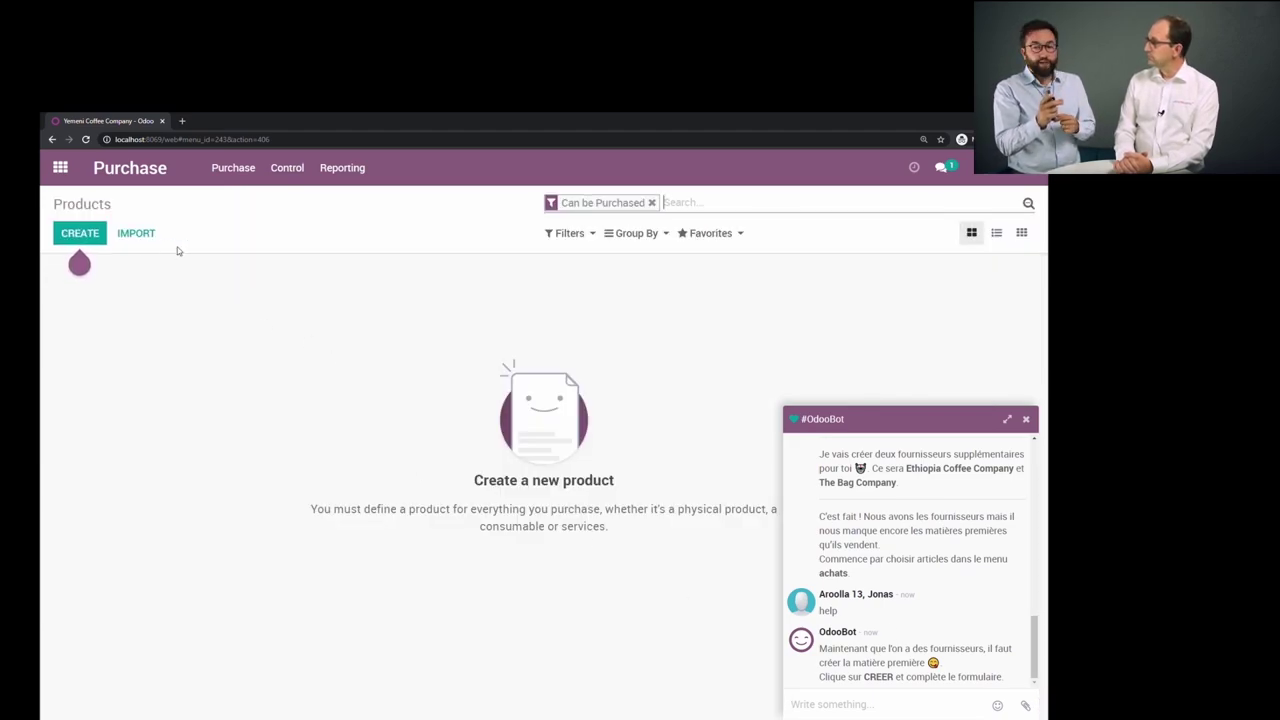
Step: Create a new purchase product named Arabica Coffee Beans, copying the name from the OdooBot instructions
left_click(90, 235)
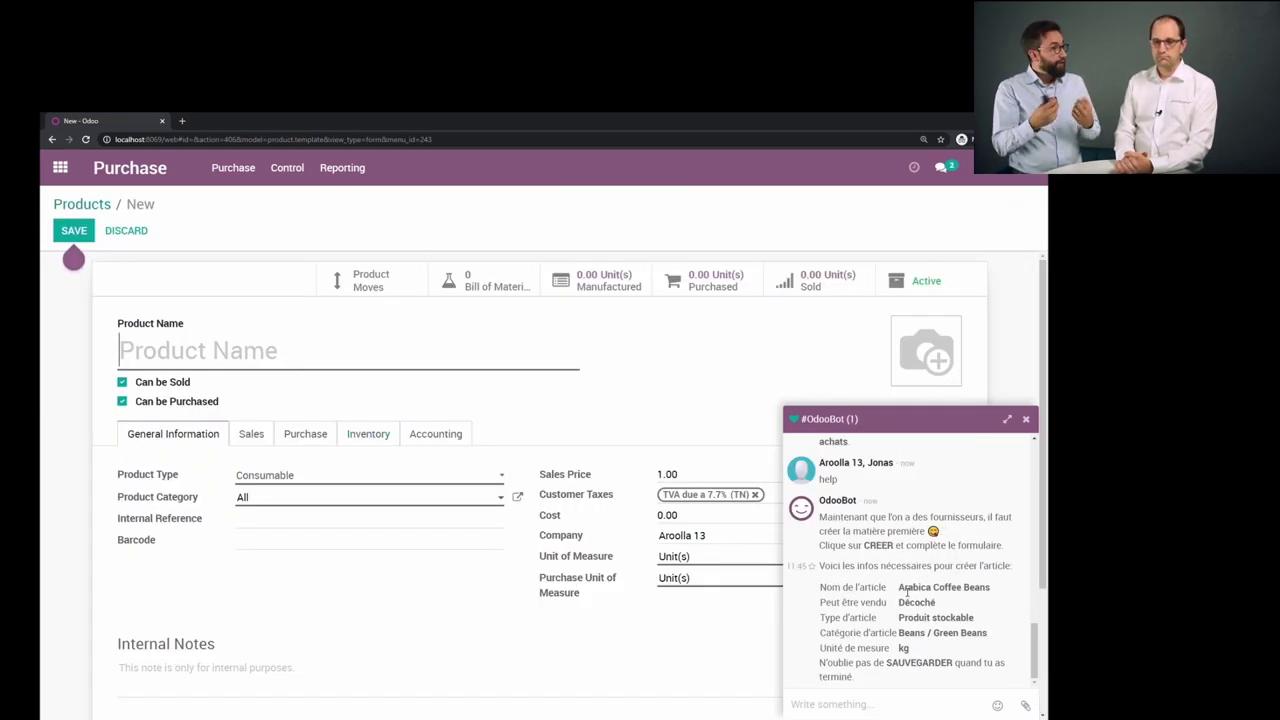
left_click_drag(898, 587, 994, 590)
key("ctrl+c")
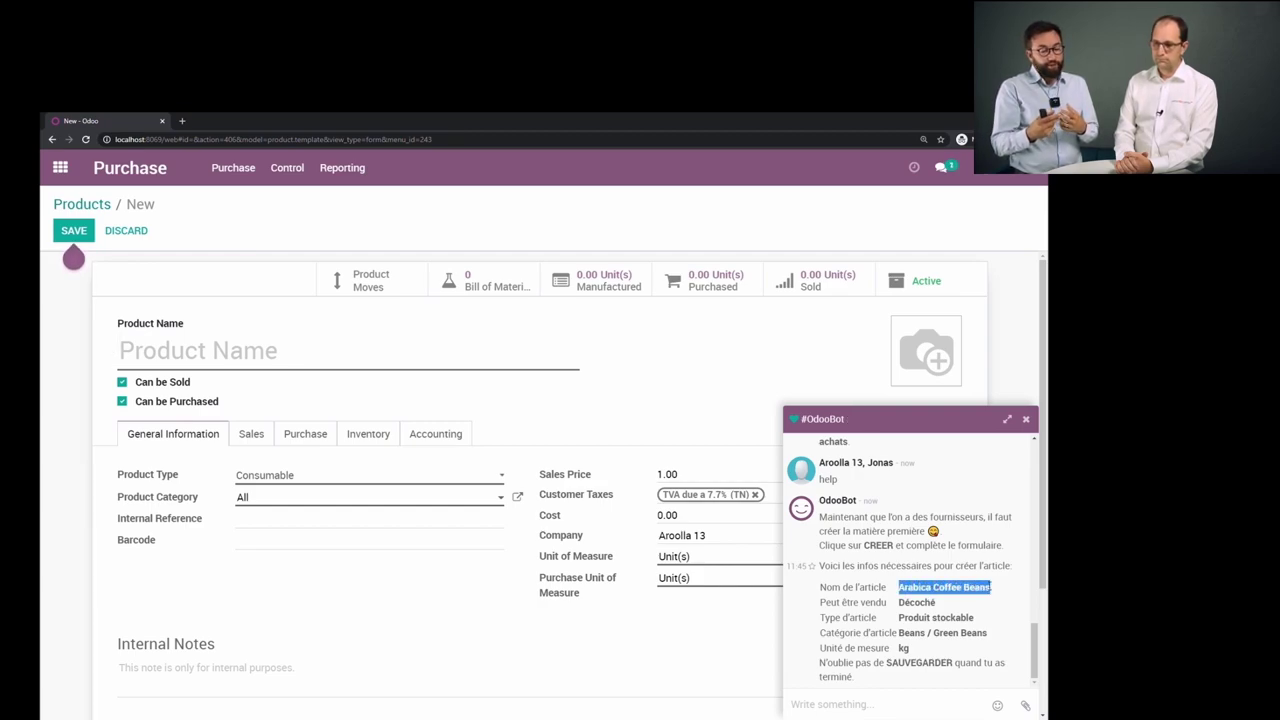
left_click(243, 359)
key("ctrl+v")
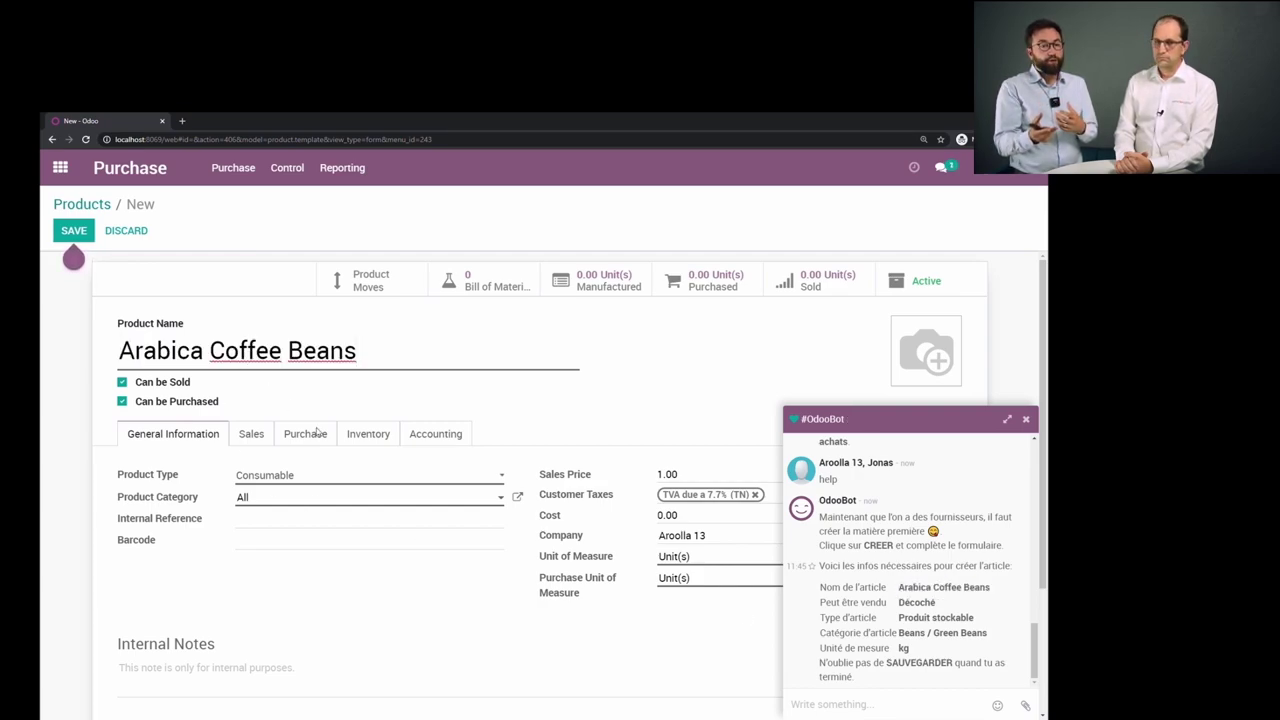
Step: Disable Can be Sold for Arabica Coffee Beans and set it as Storable Product in category Beans / Green Beans
left_click(160, 389)
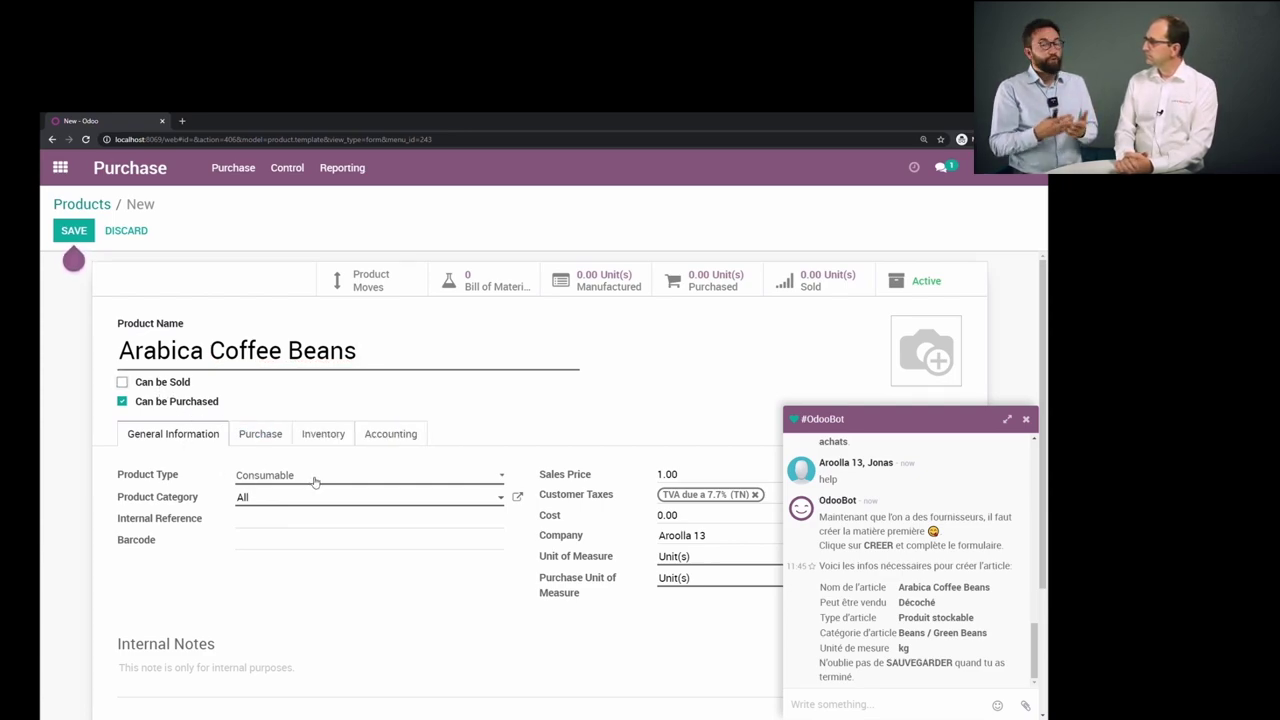
left_click(312, 522)
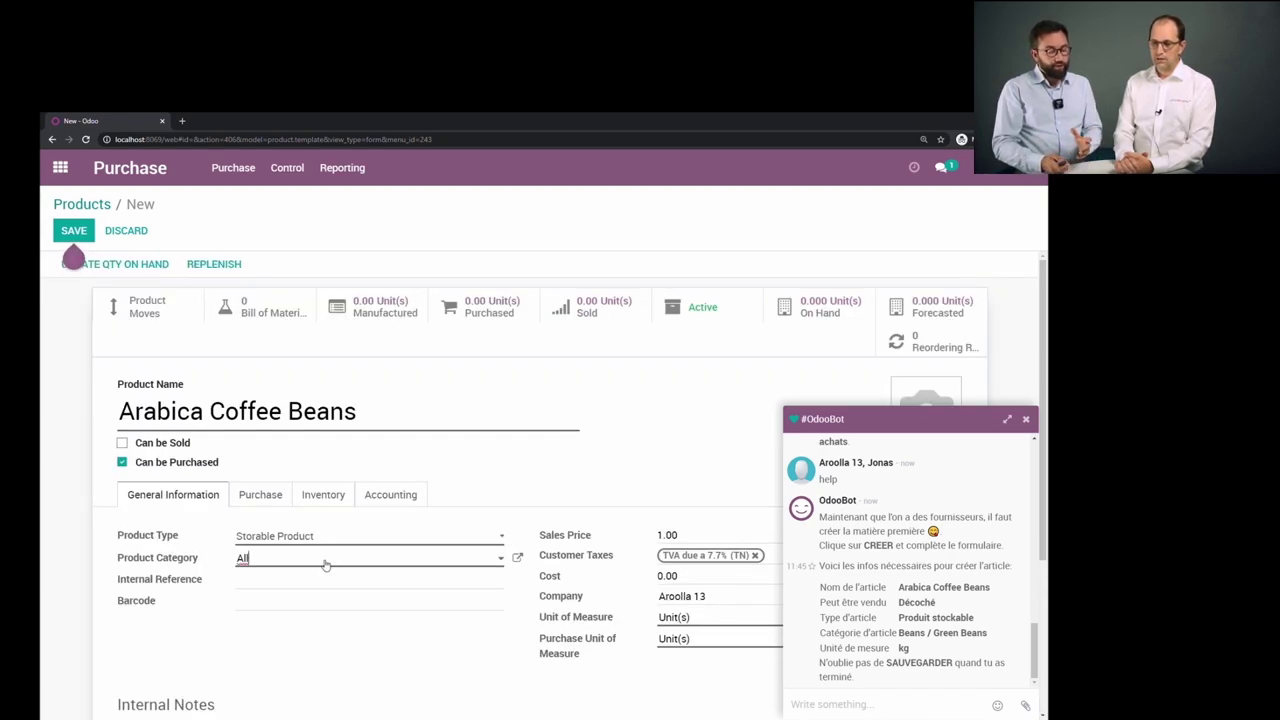
left_click(319, 557)
left_click(337, 478)
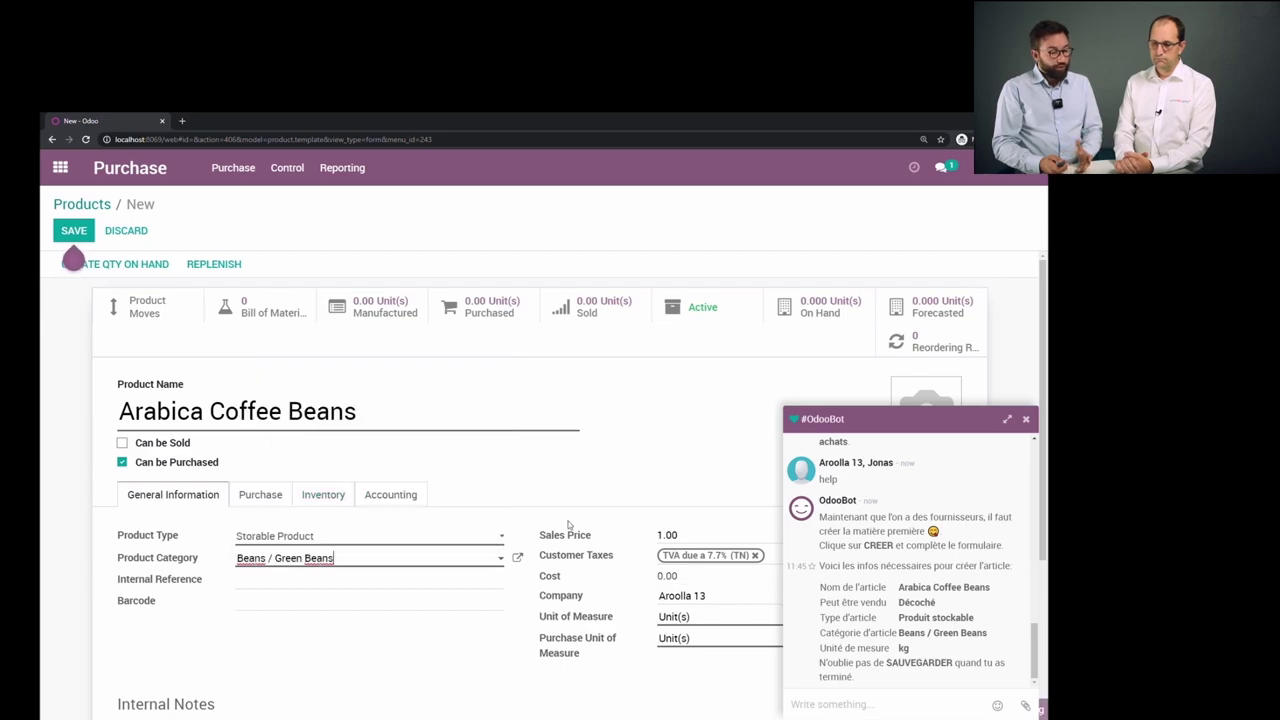
Step: Collapse the OdooBot chat and choose kg as the unit of measure for Arabica Coffee Beans
left_click(963, 421)
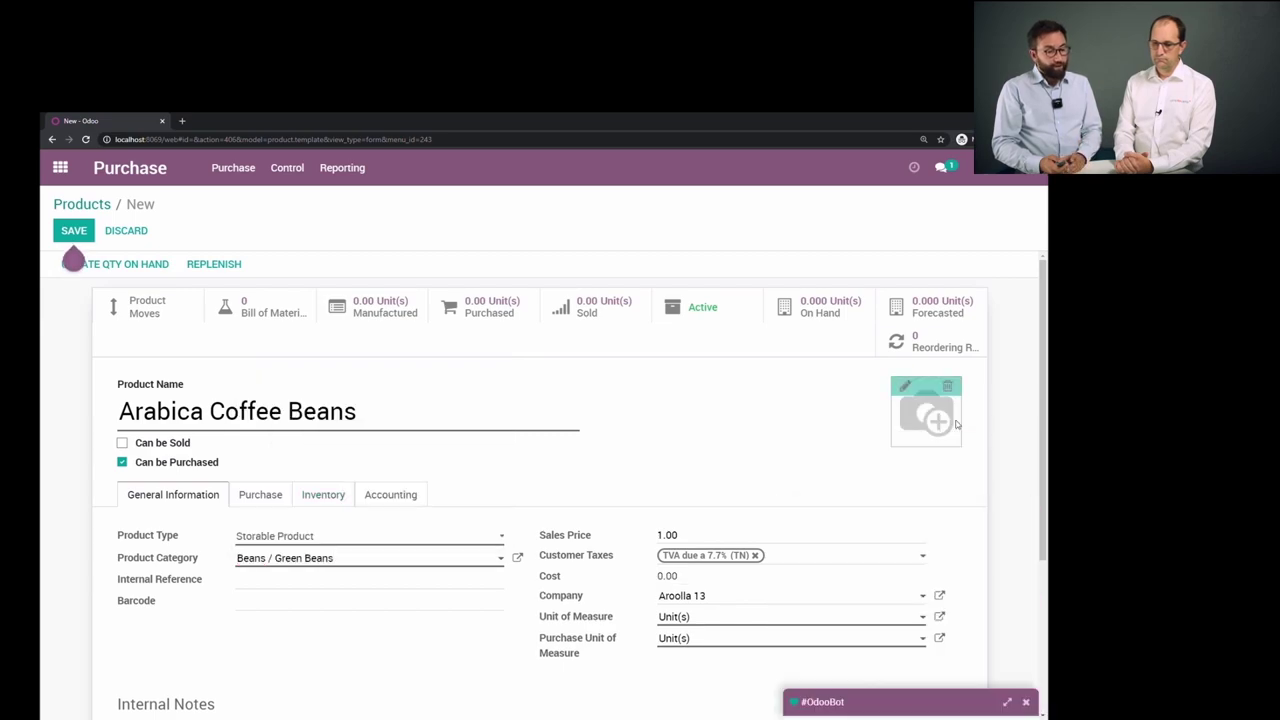
left_click(758, 617)
left_click_drag(760, 621, 612, 619)
type("kg")
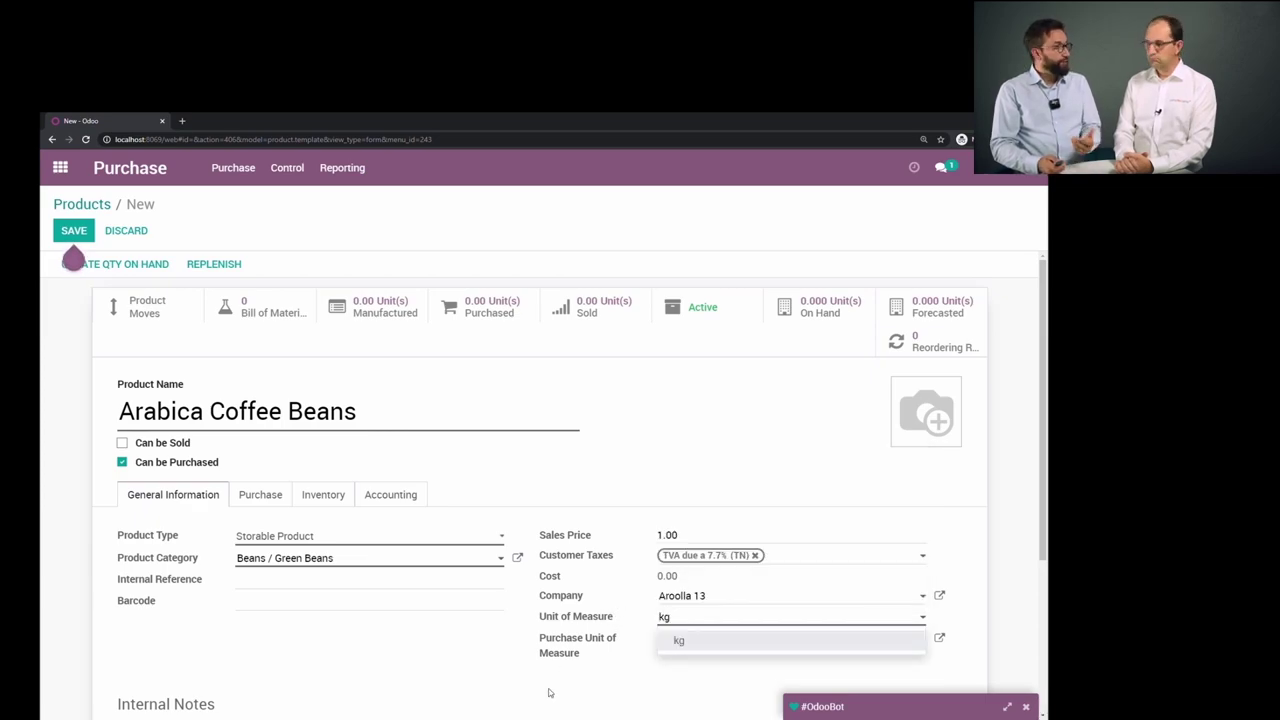
key("Return")
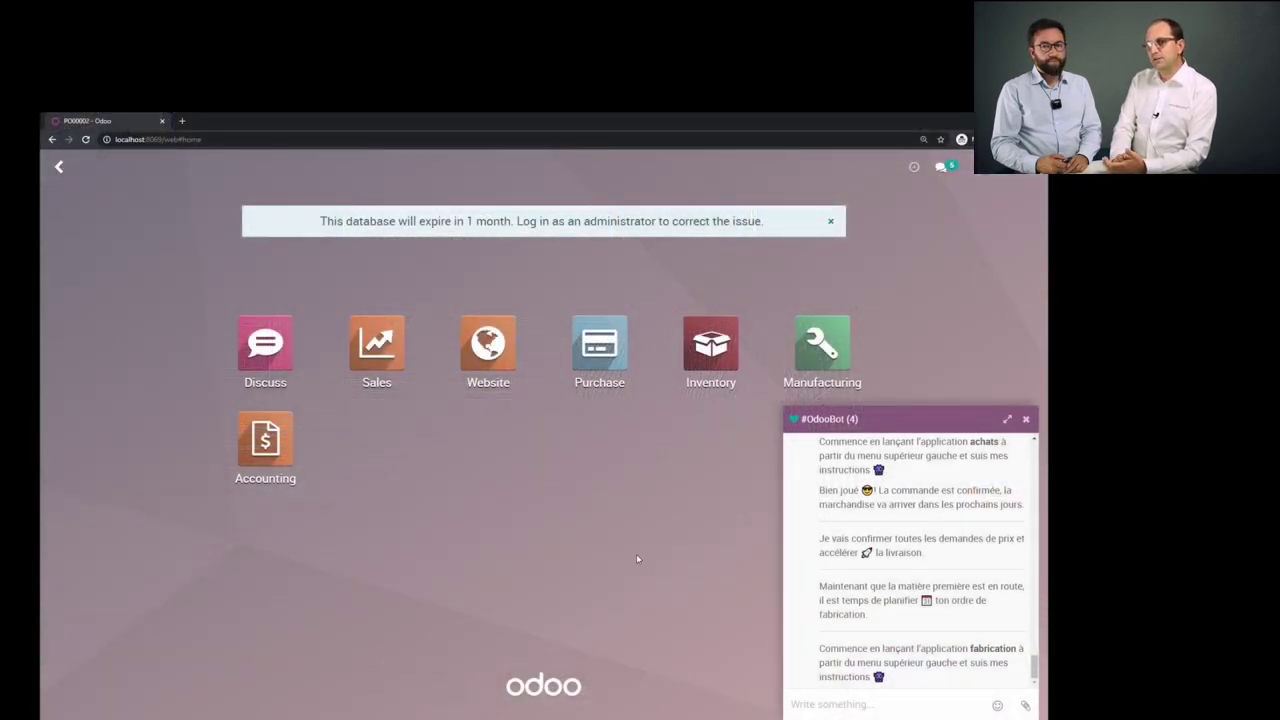
Step: Open manufacturing order Arool/MO/00001 for Cattura Generoso Pods in Manufacturing and plan it
left_click(822, 343)
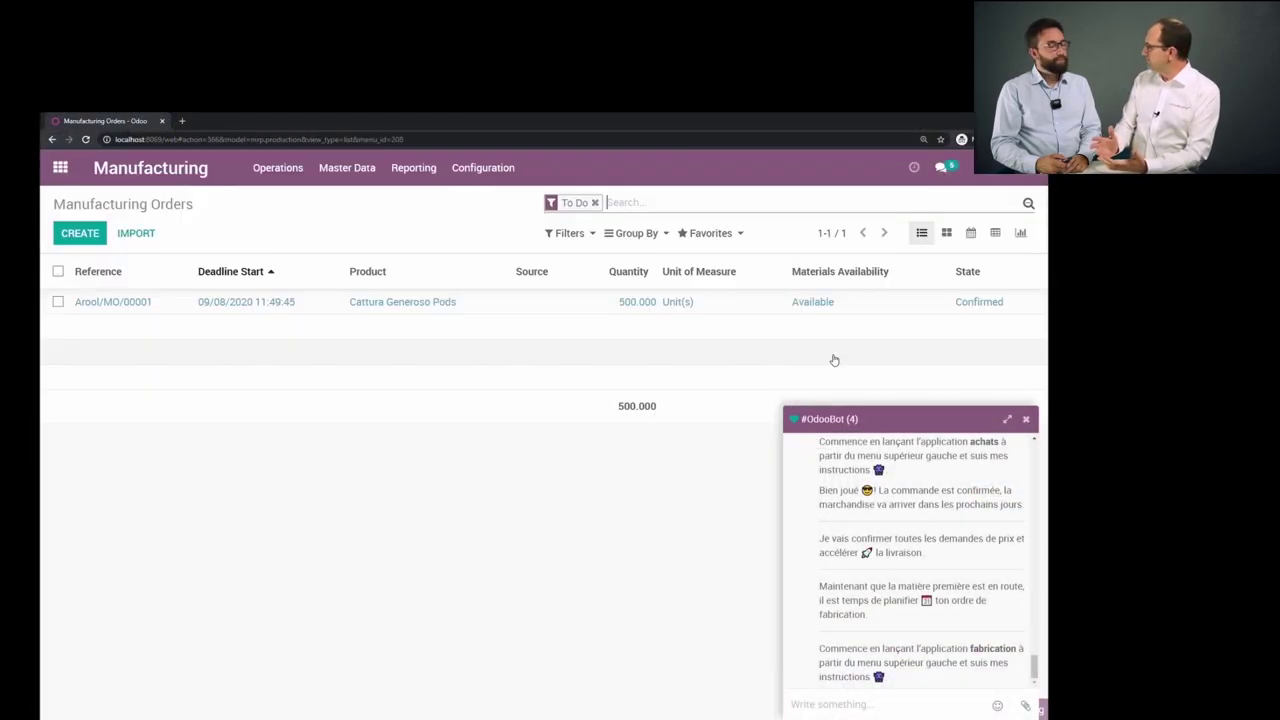
left_click(118, 304)
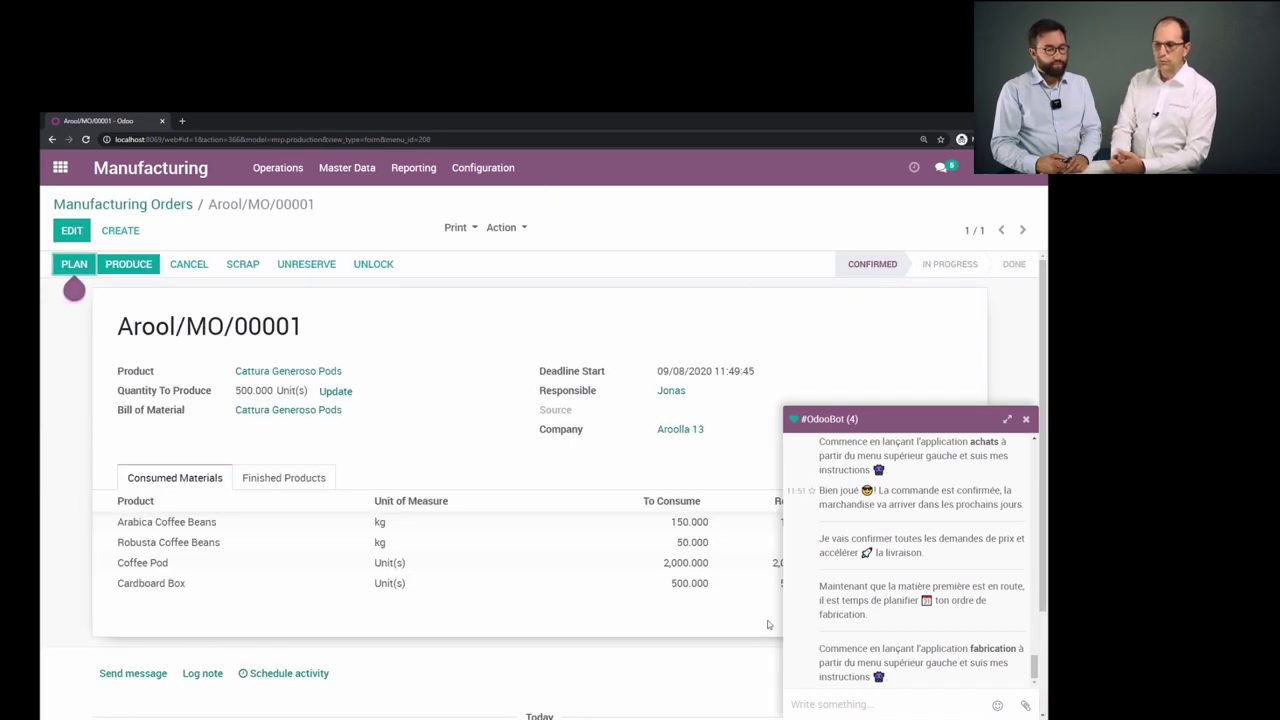
mouse_move(74, 292)
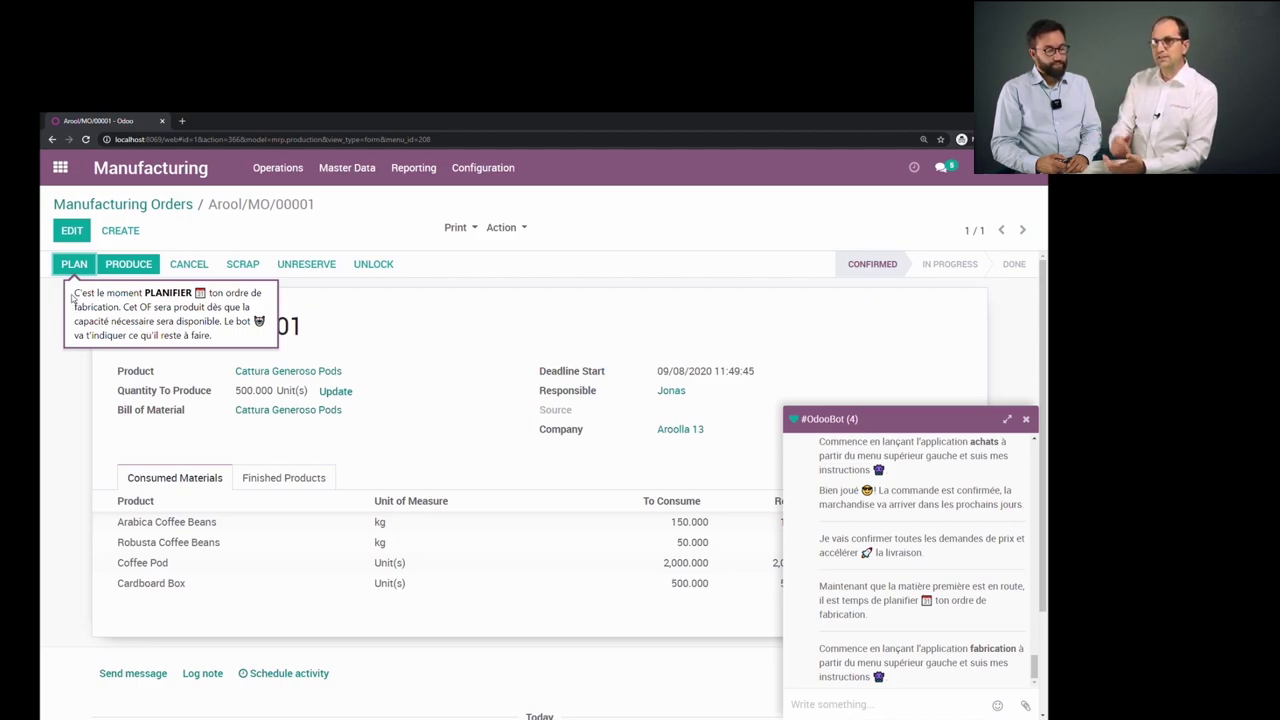
left_click(74, 266)
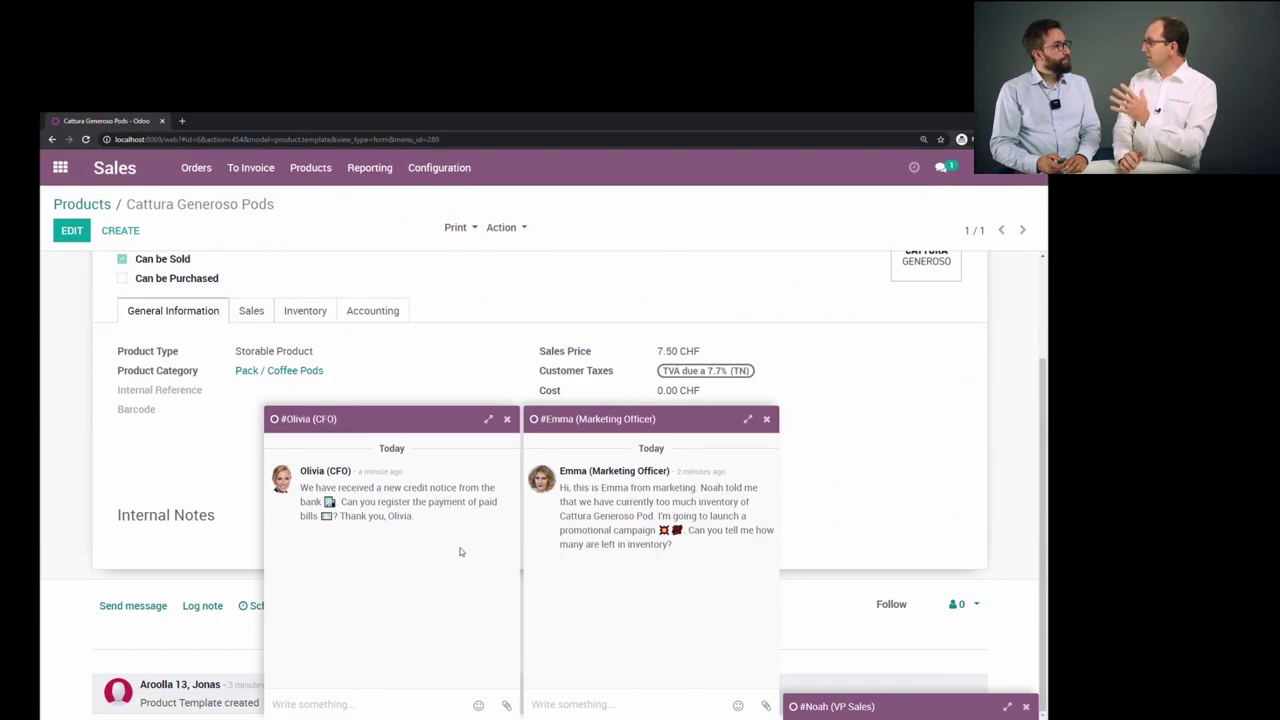
Step: Look up the on-hand quantity of Cattura Generoso Pods on the product record
scroll(298, 368, "up", 3)
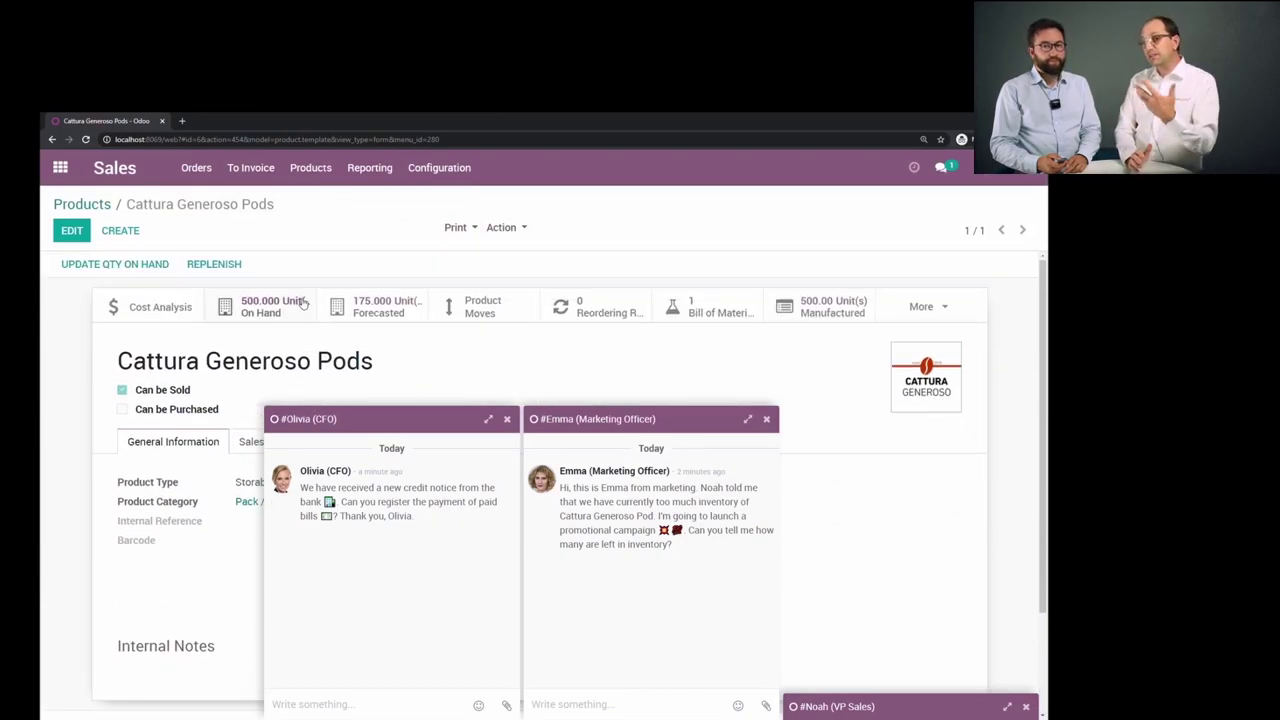
Step: Answer the marketing officer's chat question about the Cattura Generoso Pods inventory with 175
left_click(617, 689)
type("175")
key("Return")
Step: Collapse the CFO and marketing officer chats and open the Bank journal's statement Relevé du jour in Accounting
left_click(60, 167)
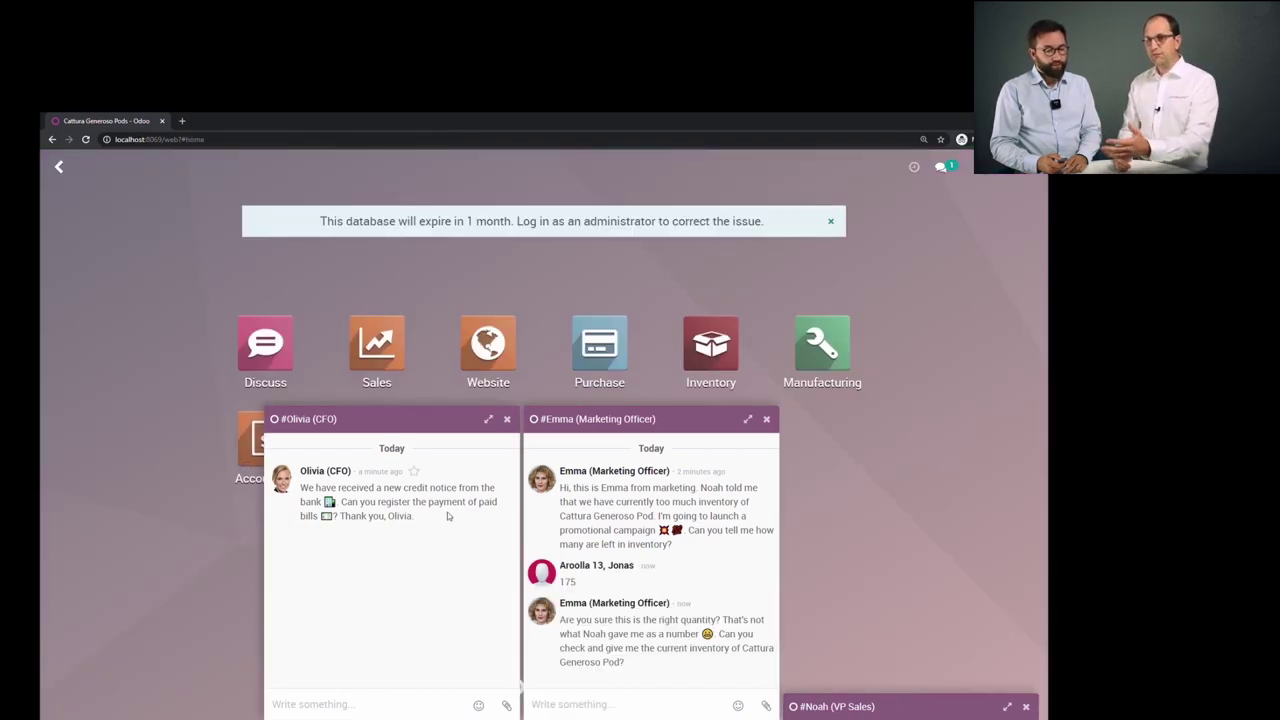
left_click(371, 426)
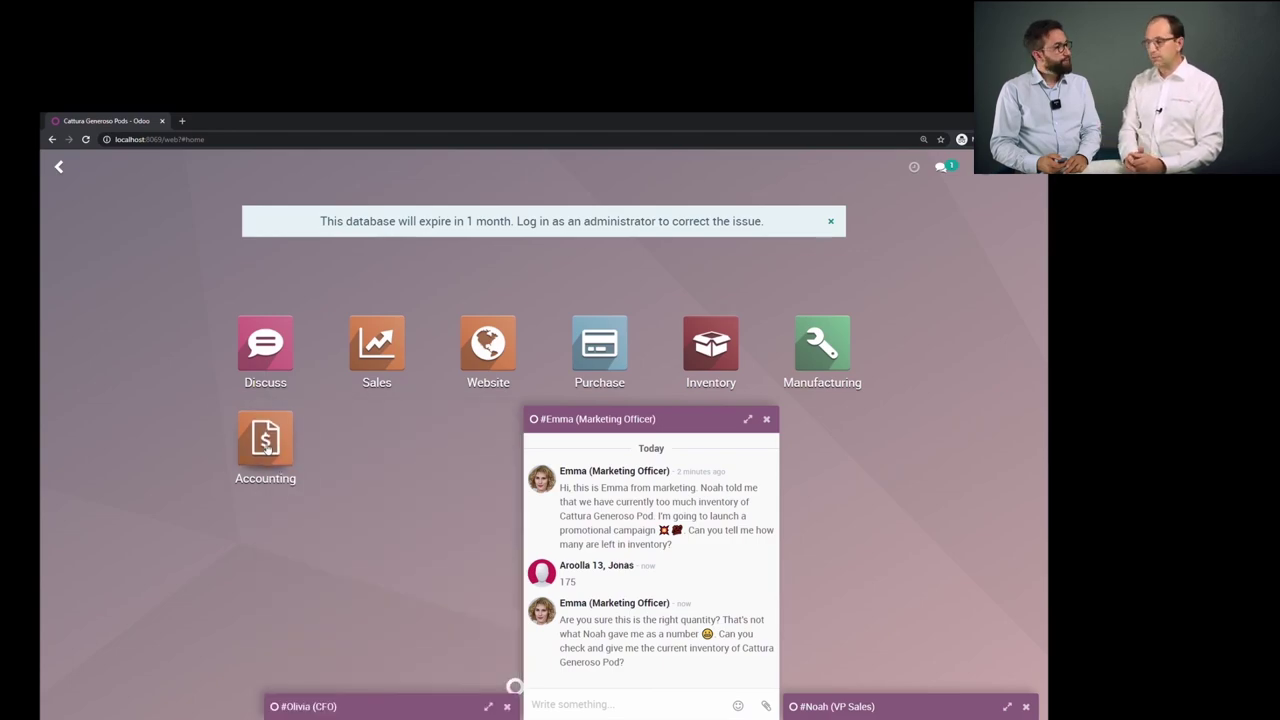
left_click(262, 446)
left_click(700, 467)
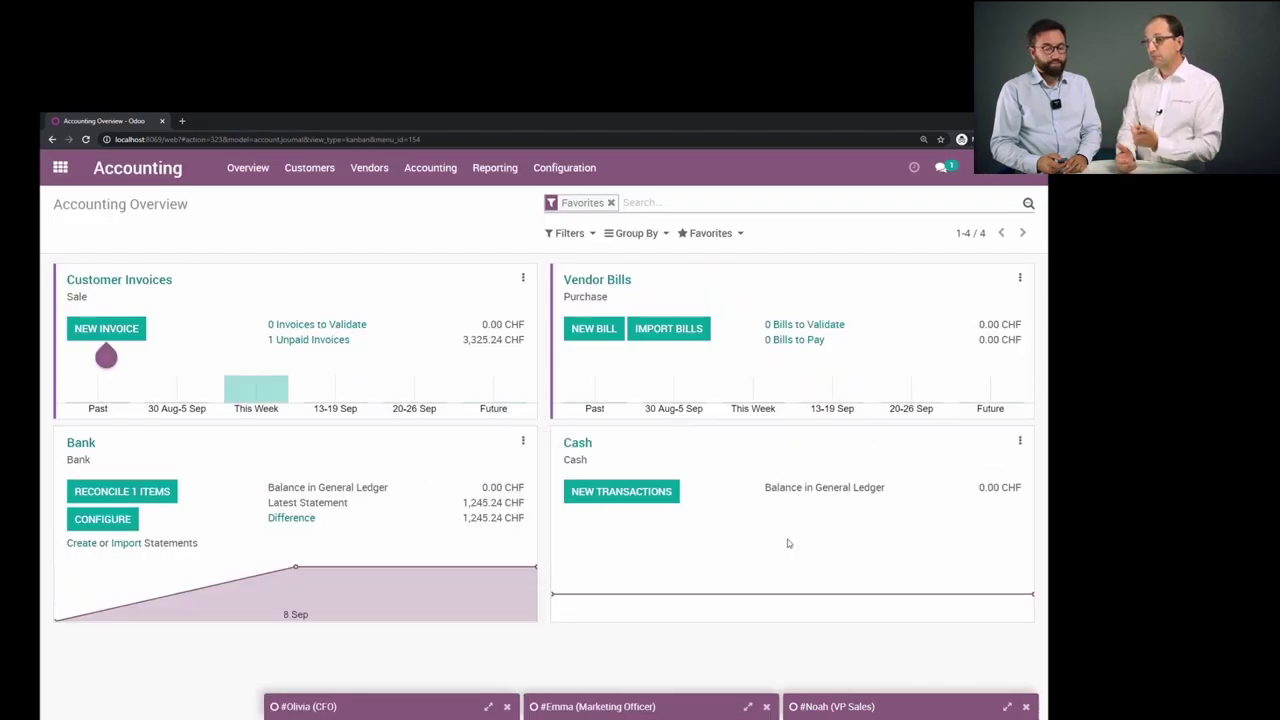
left_click(522, 441)
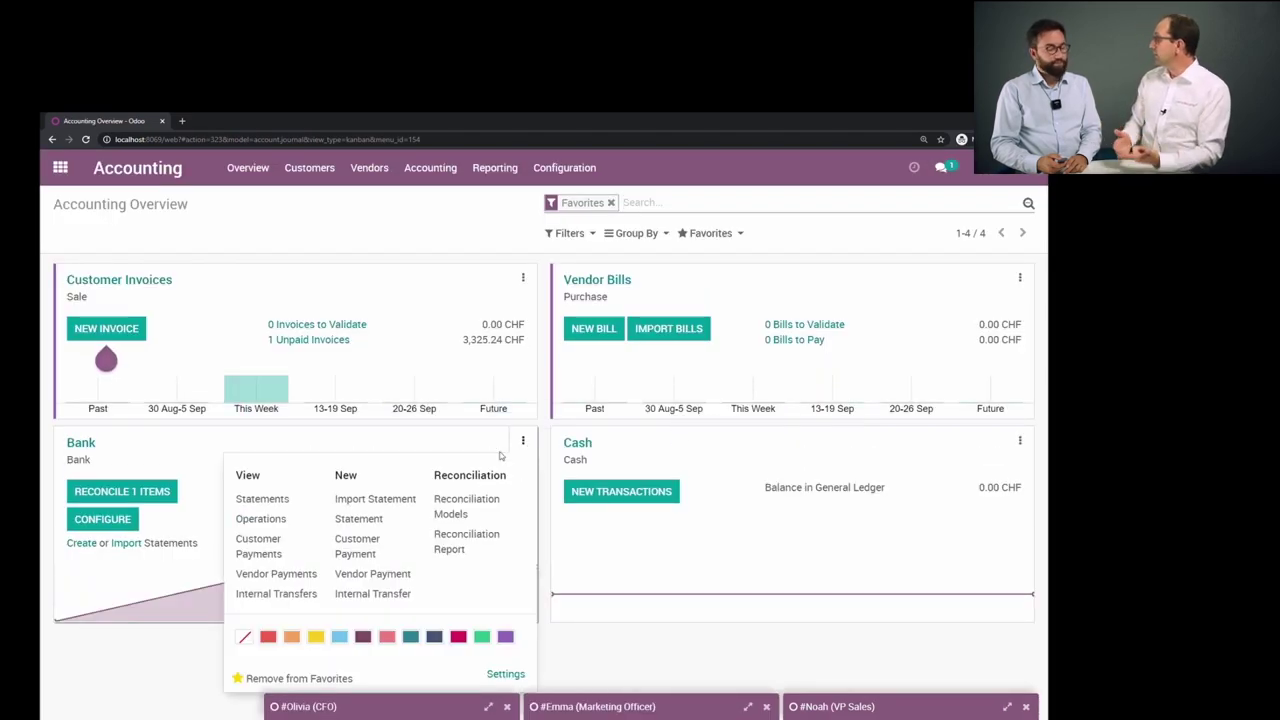
left_click(284, 503)
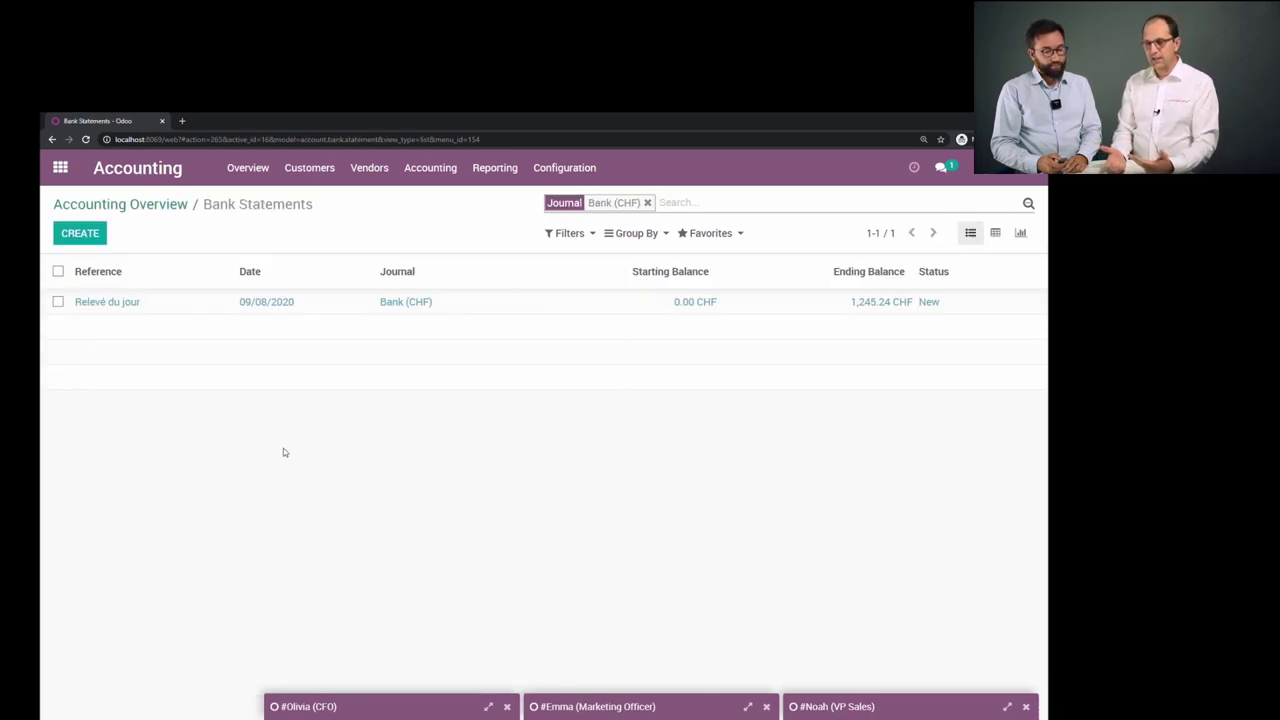
left_click(117, 305)
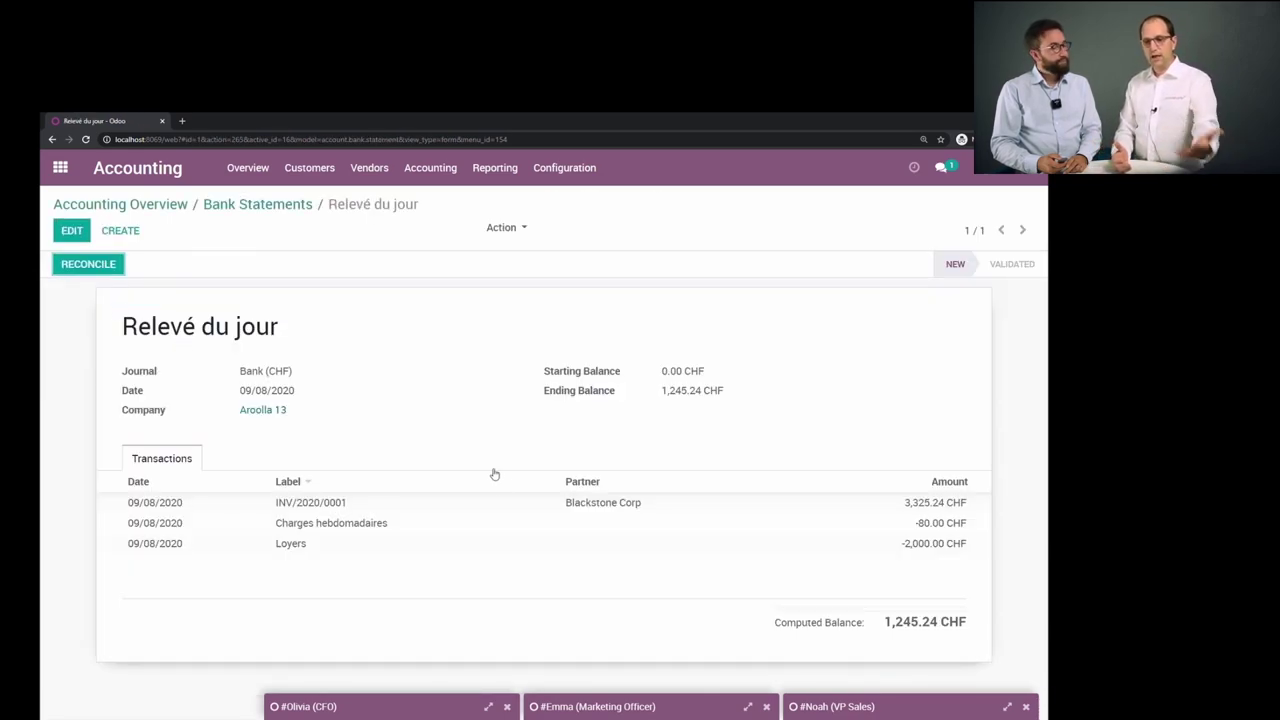
Step: Reconcile the Blackstone Corp payment on the statement with the matching open invoice INV/2020/0001
left_click(112, 267)
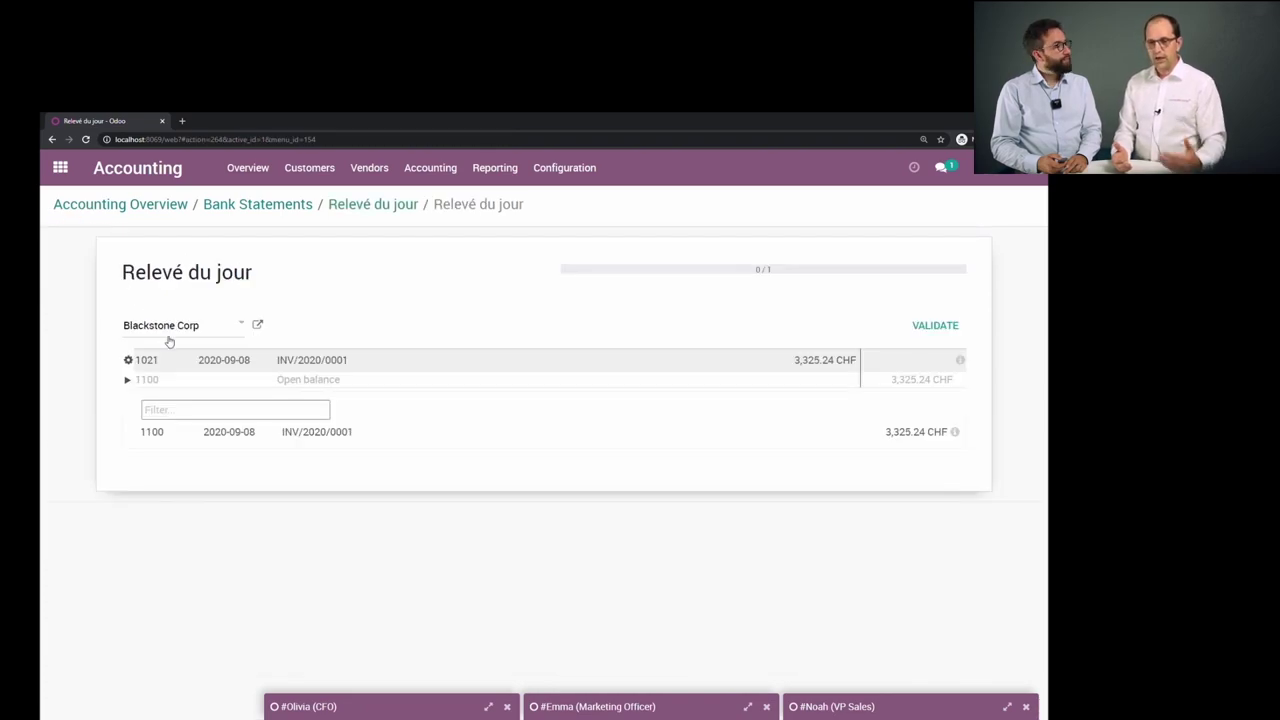
left_click(228, 435)
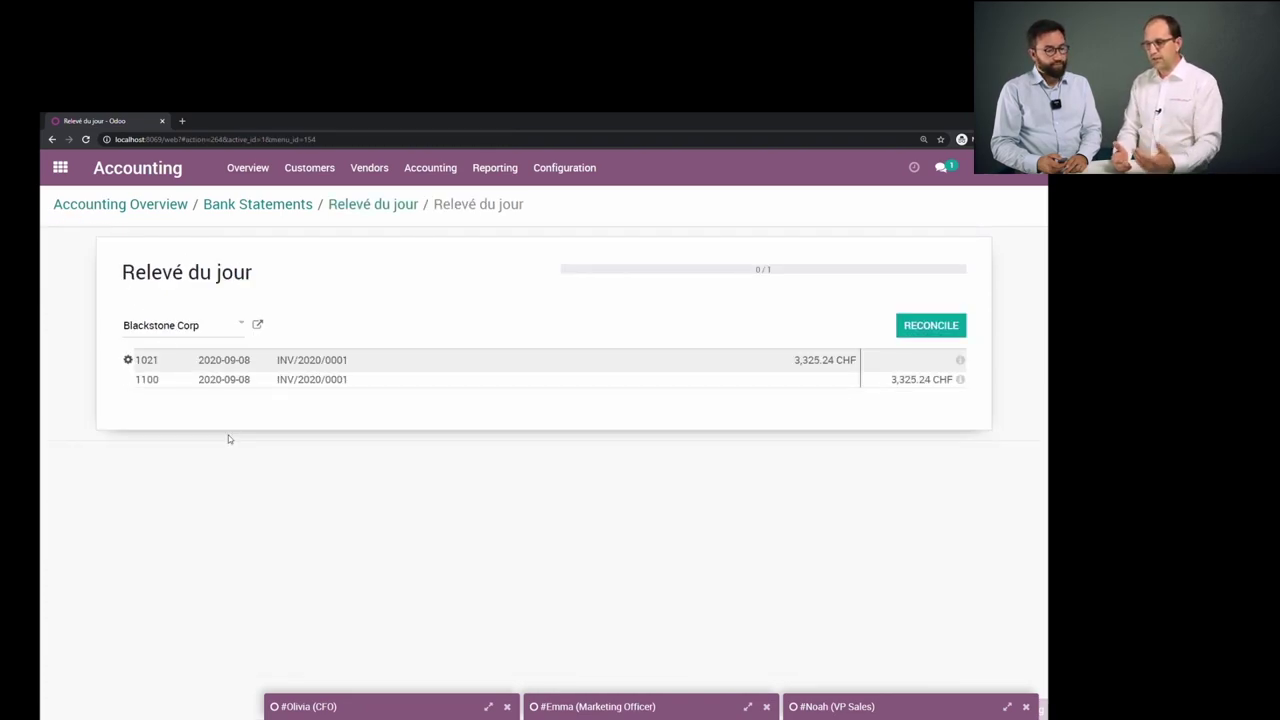
left_click(929, 326)
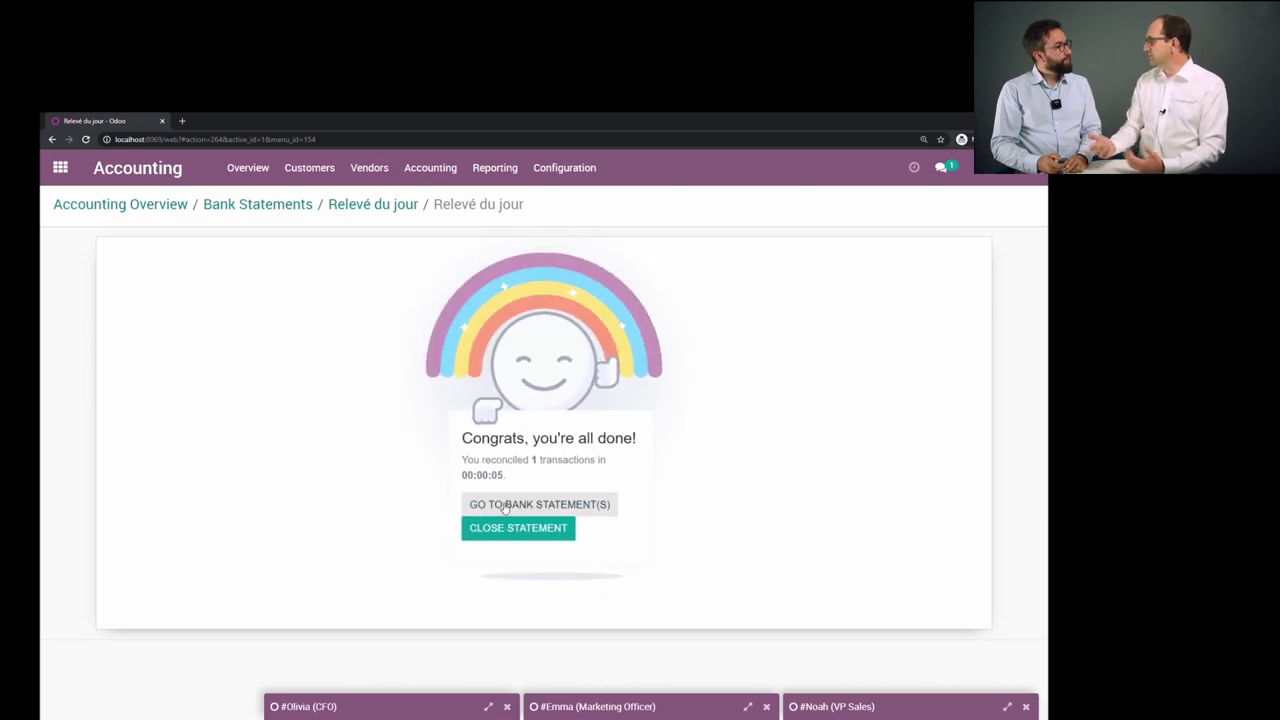
Step: Return to the bank statement Relevé du jour from the reconciliation and validate it
left_click(539, 510)
left_click(164, 327)
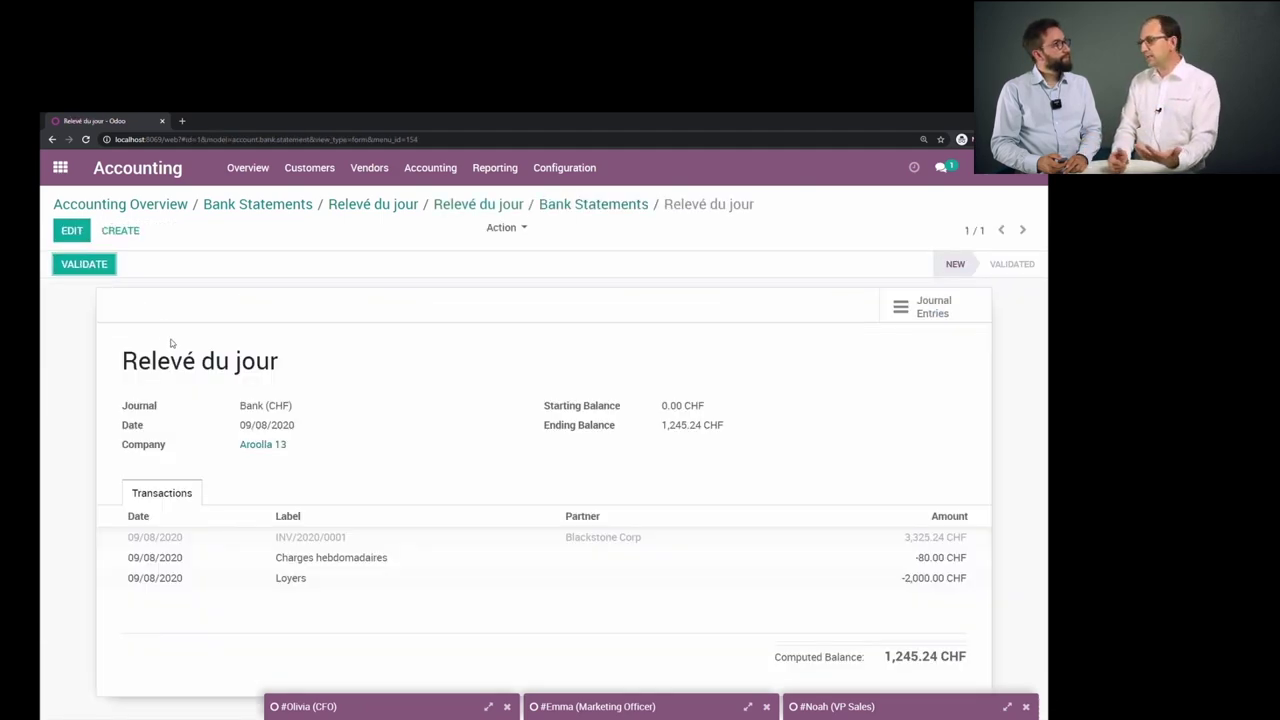
left_click(100, 266)
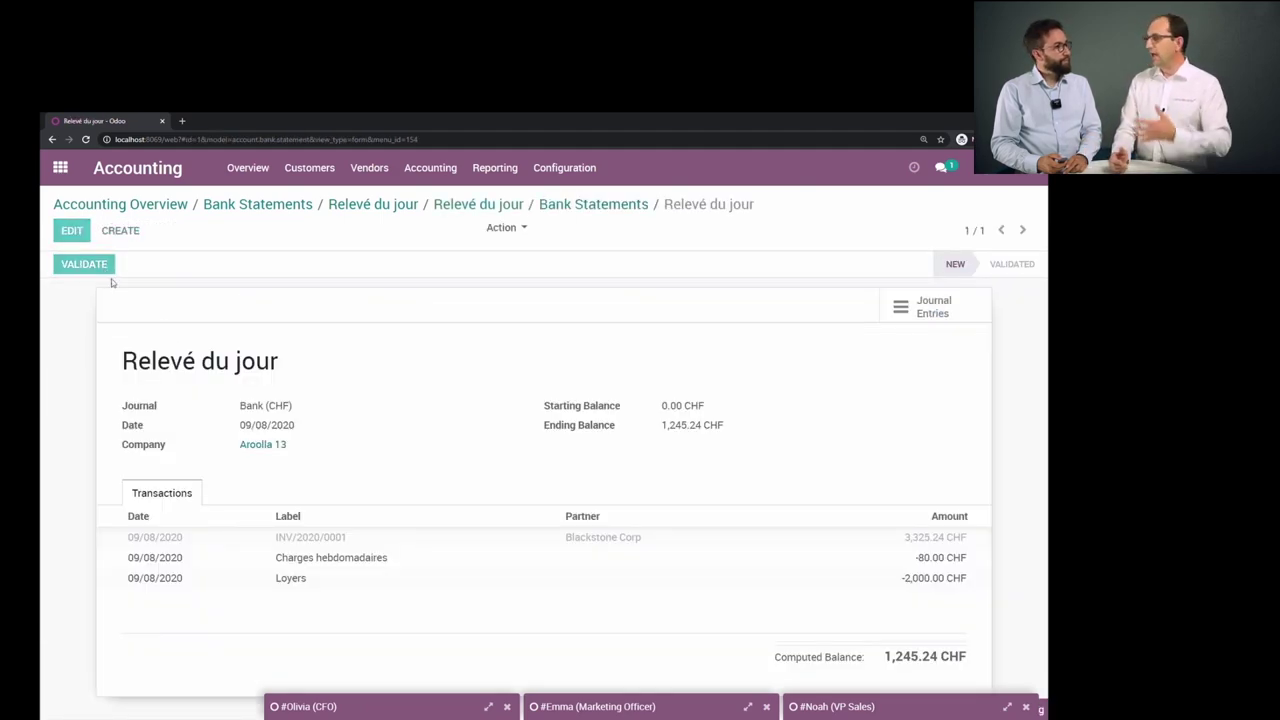
Step: Read the CFO's latest chat message, open the Relevé du jour statement for editing and collapse the chat
left_click(395, 707)
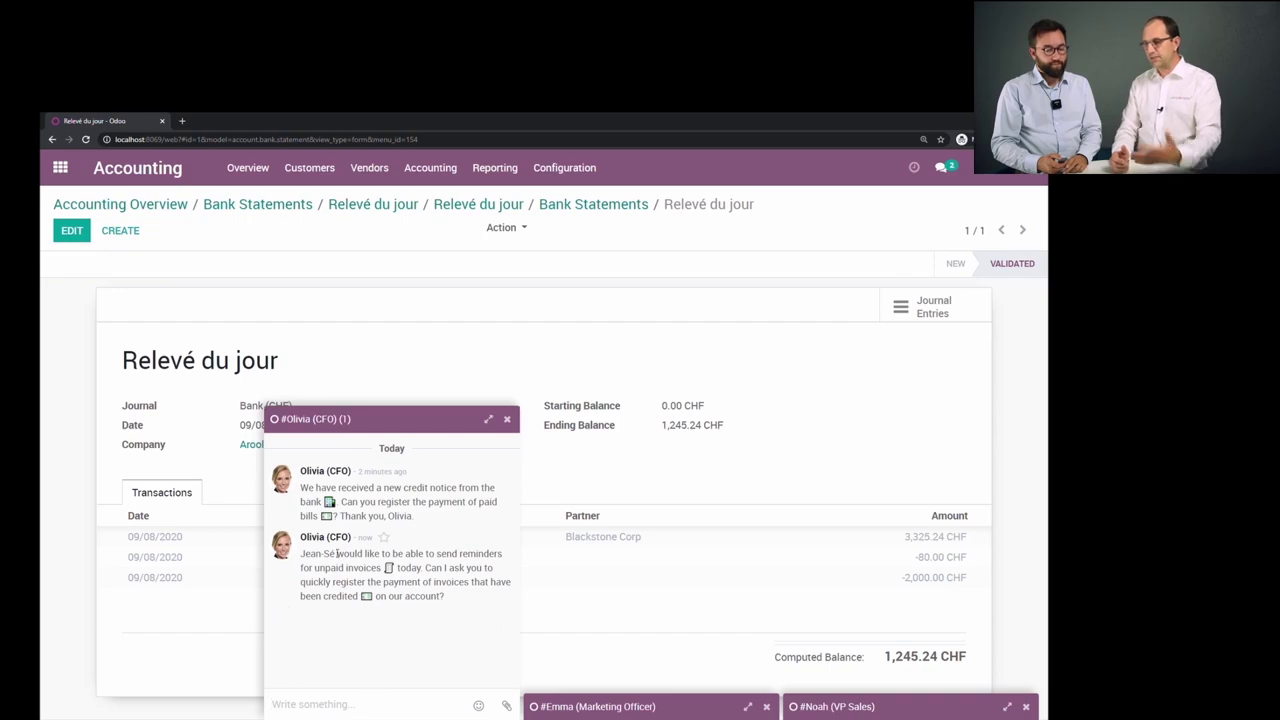
left_click(90, 232)
left_click(419, 425)
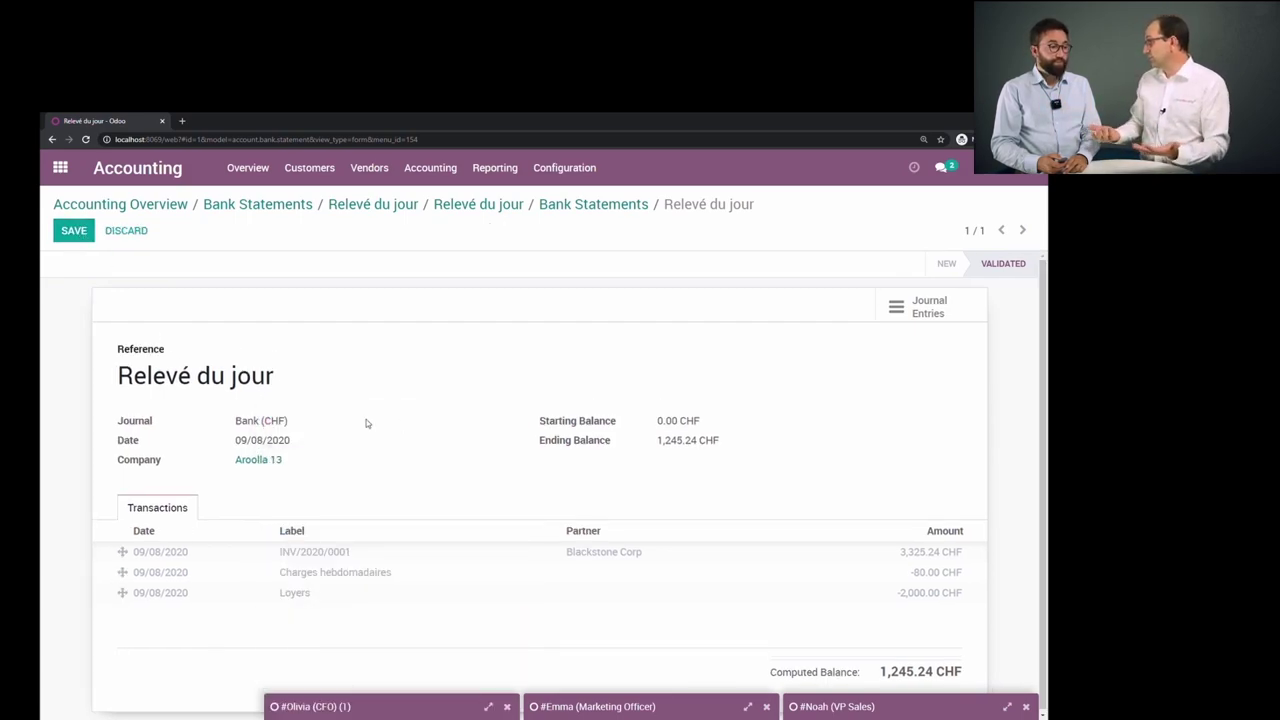